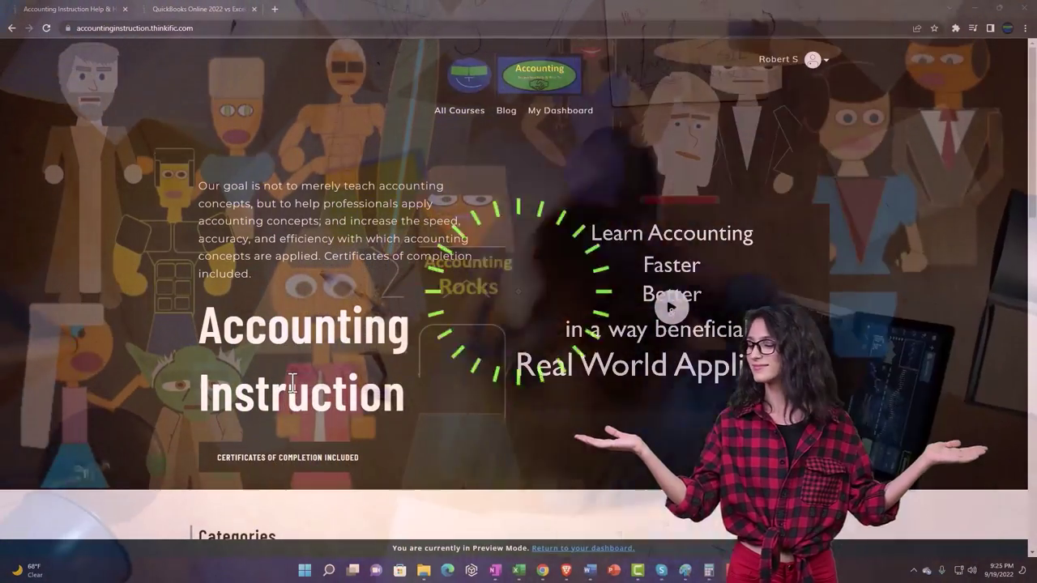
Step: Scroll through the home page categories, then switch to the QuickBooks Online 2022 vs Excel course tab
{"action": "scroll", "coordinate": [144, 446], "scroll_direction": "down", "scroll_amount": 4}
{"action": "scroll", "coordinate": [143, 442], "scroll_direction": "down", "scroll_amount": 3}
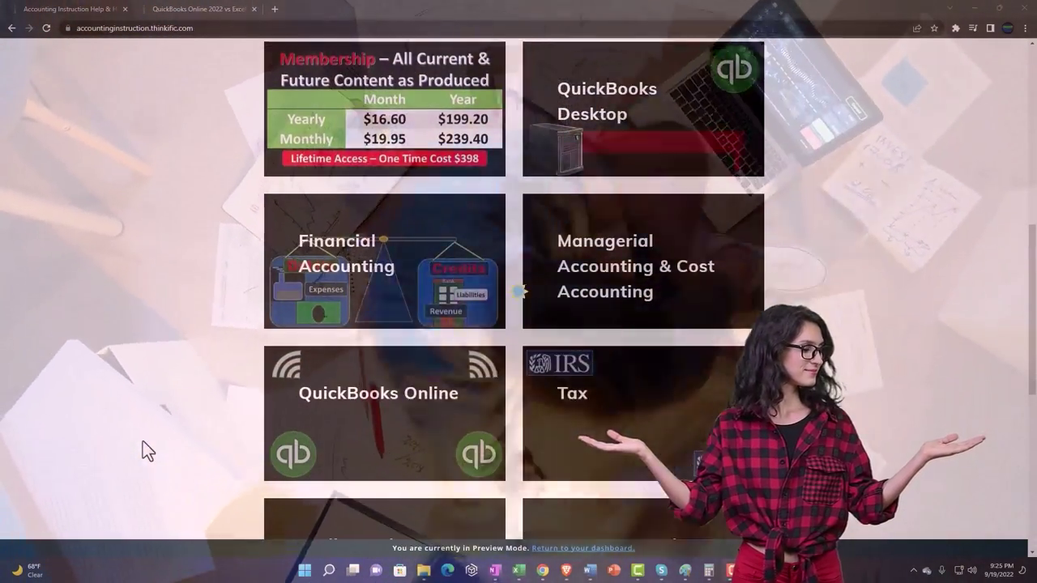
{"action": "scroll", "coordinate": [143, 442], "scroll_direction": "down", "scroll_amount": 6}
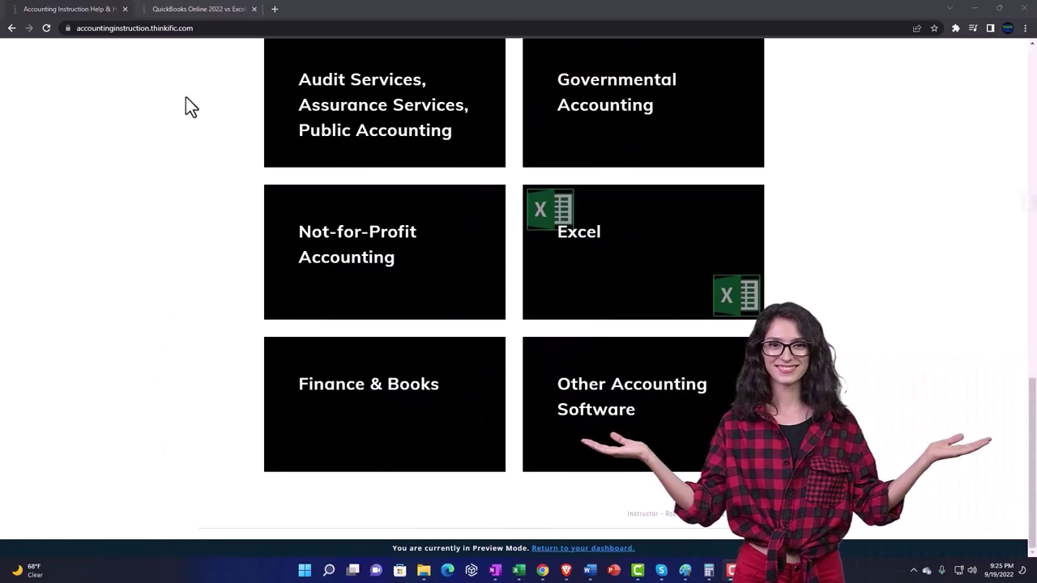
{"action": "left_click", "coordinate": [185, 10]}
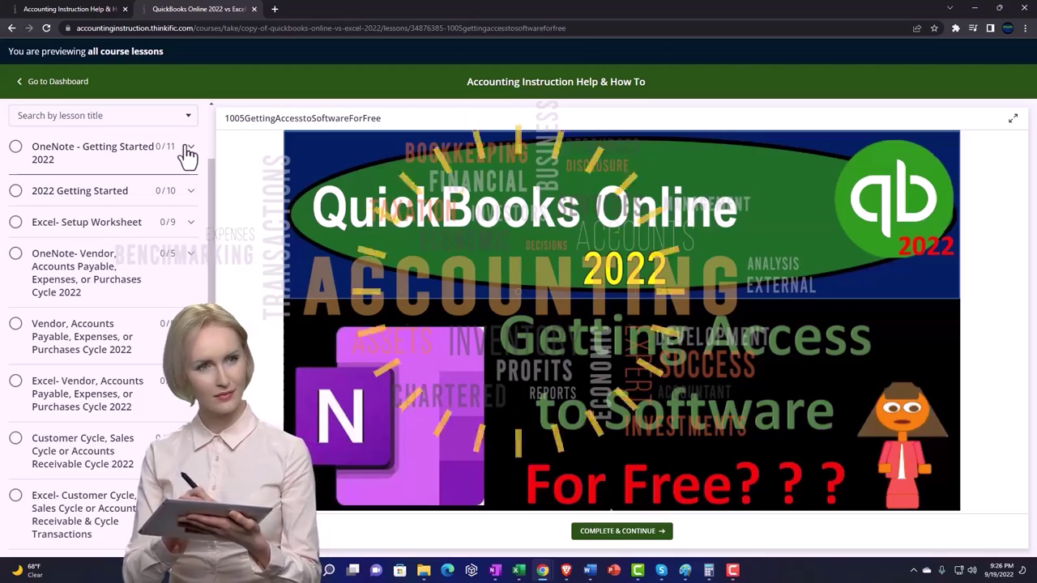
Step: Expand OneNote - Getting Started 2022 in the lesson sidebar to list its lessons
{"action": "left_click", "coordinate": [188, 151]}
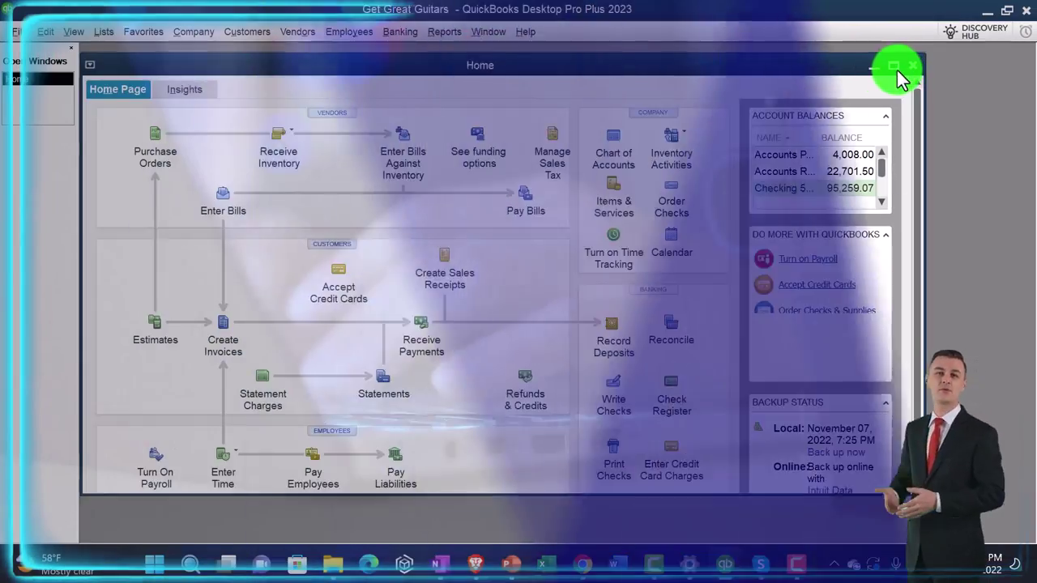
Step: Maximize the Home window, check the View menu, and run Reports > Company & Financial > Profit & Loss Standard
{"action": "left_click", "coordinate": [896, 69]}
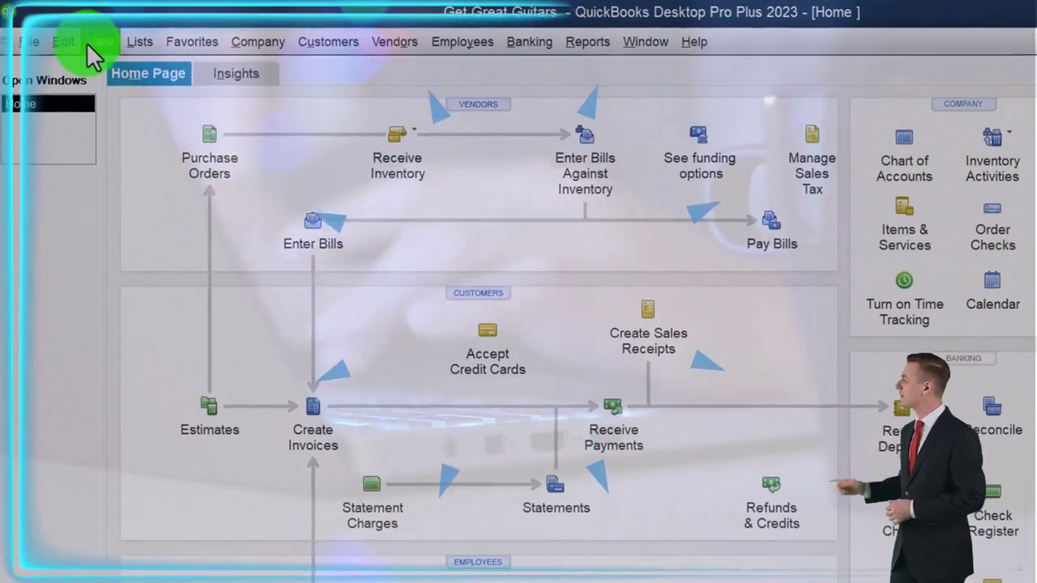
{"action": "left_click", "coordinate": [83, 33]}
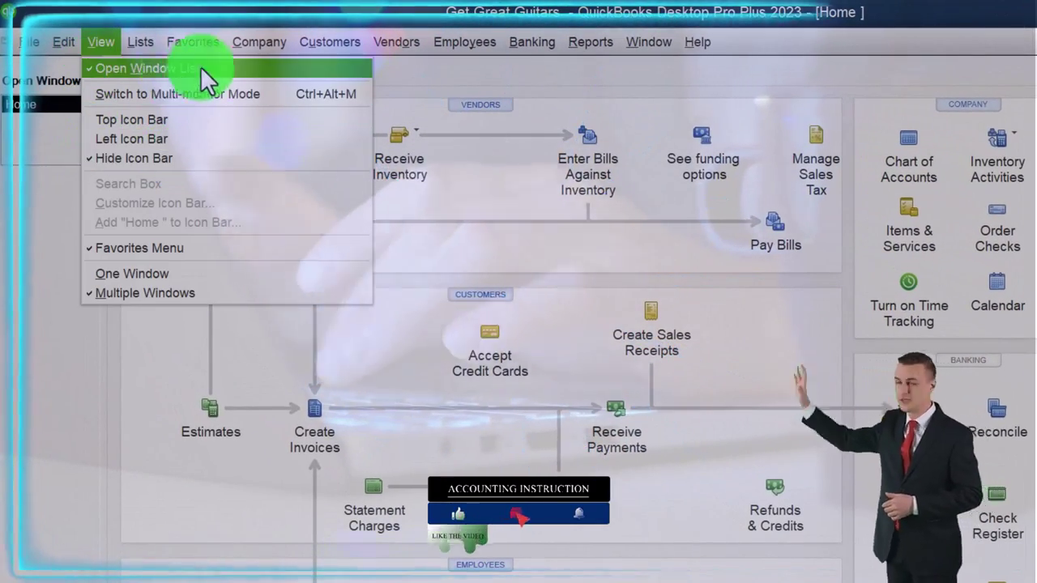
{"action": "left_click", "coordinate": [48, 203]}
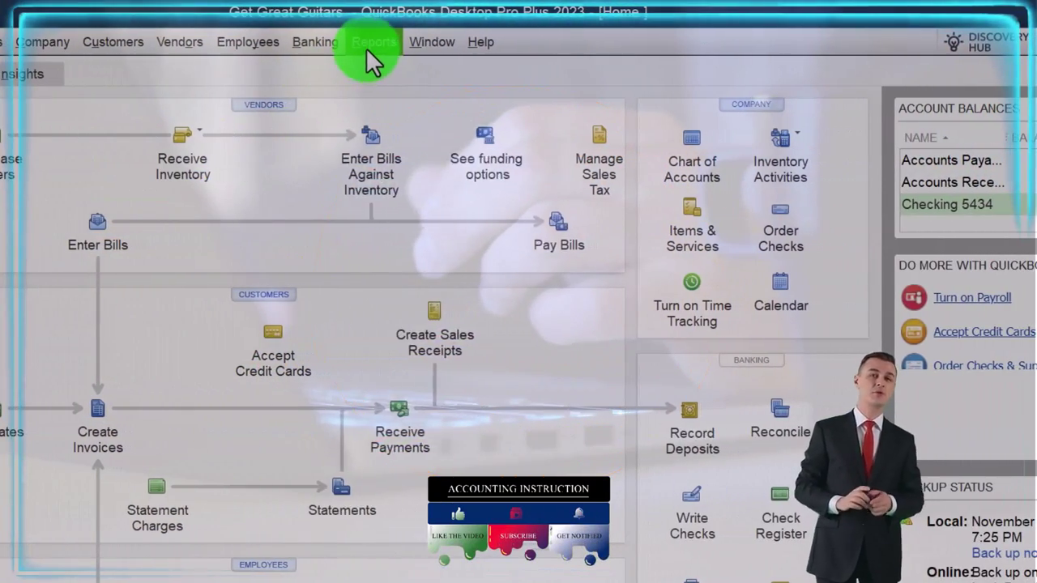
{"action": "left_click", "coordinate": [578, 41]}
{"action": "mouse_move", "coordinate": [417, 216]}
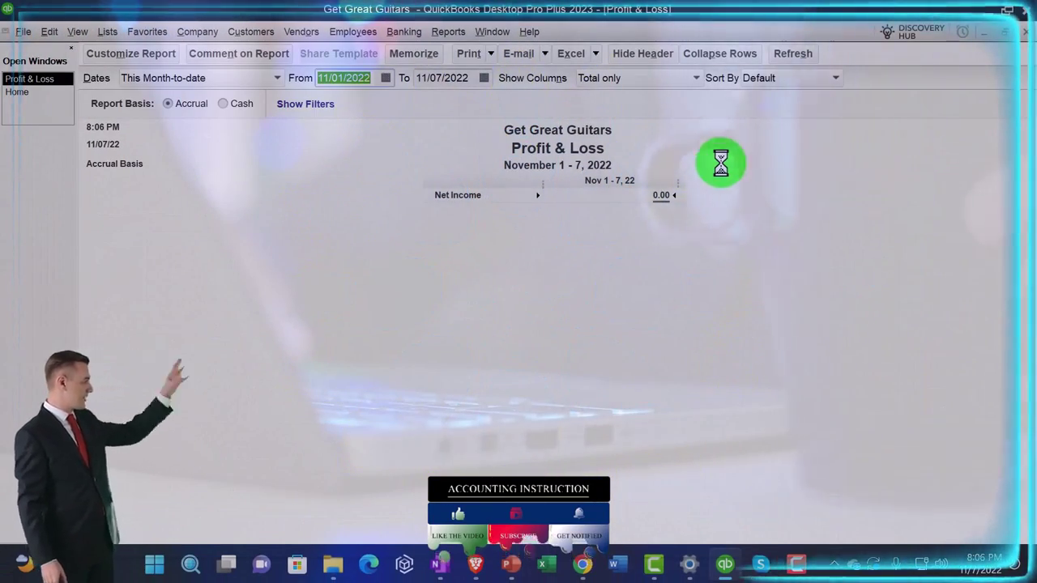
Step: Set the Profit & Loss date range to 01/01/2023 through 03/31/2023
{"action": "type", "text": "01/01/2023"}
{"action": "key", "text": "Tab"}
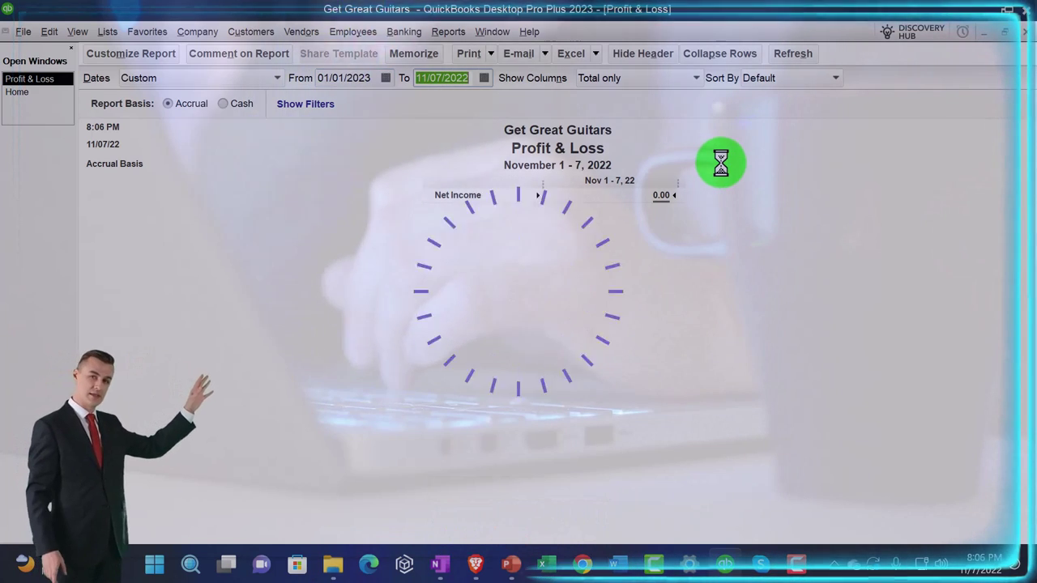
{"action": "type", "text": "033123"}
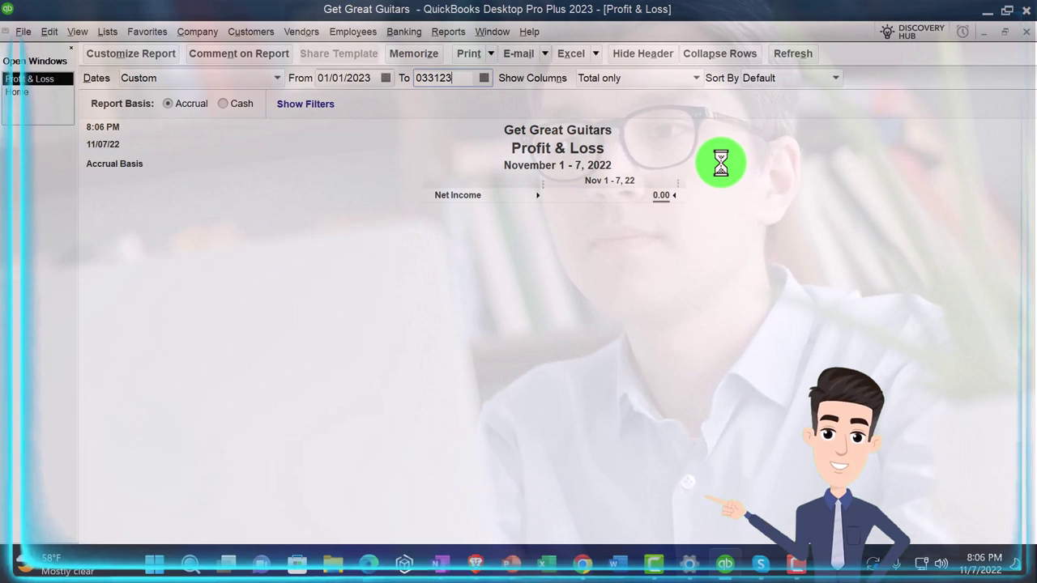
{"action": "key", "text": "Tab"}
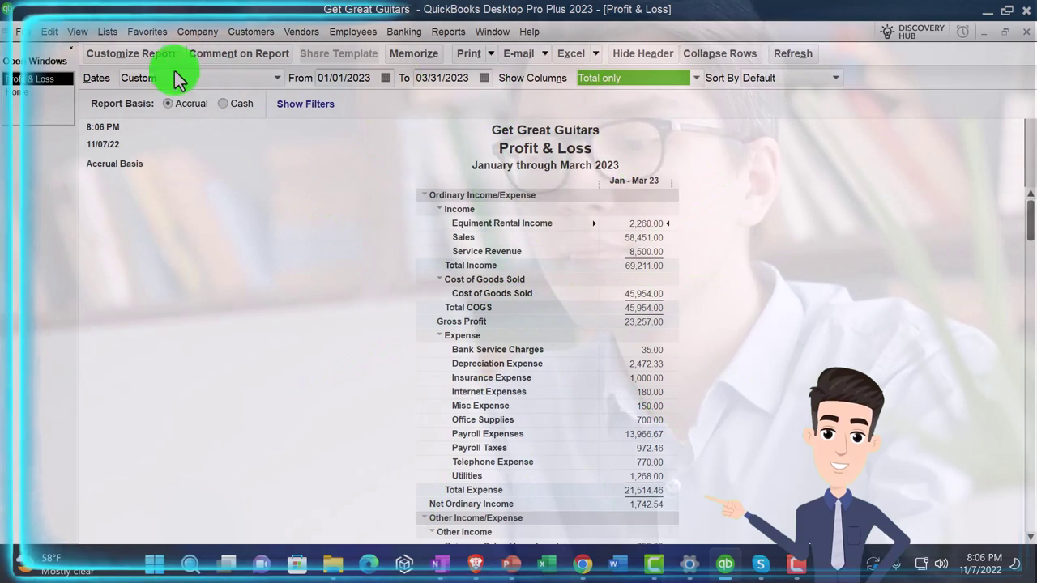
Step: Change the report's column label font to 14-point, applied to all related fonts
{"action": "left_click", "coordinate": [132, 55]}
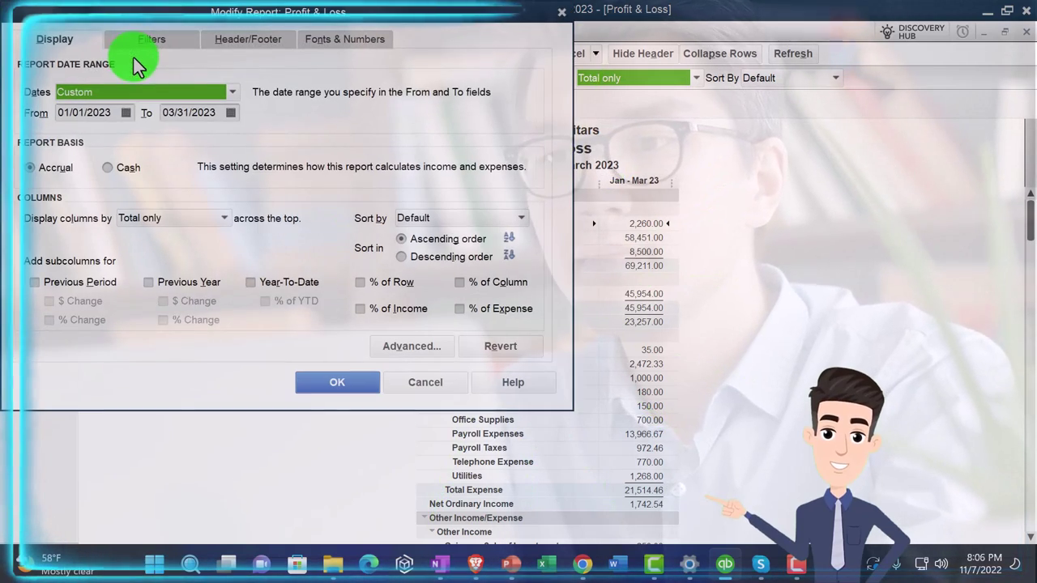
{"action": "left_click", "coordinate": [329, 43]}
{"action": "left_click", "coordinate": [260, 244]}
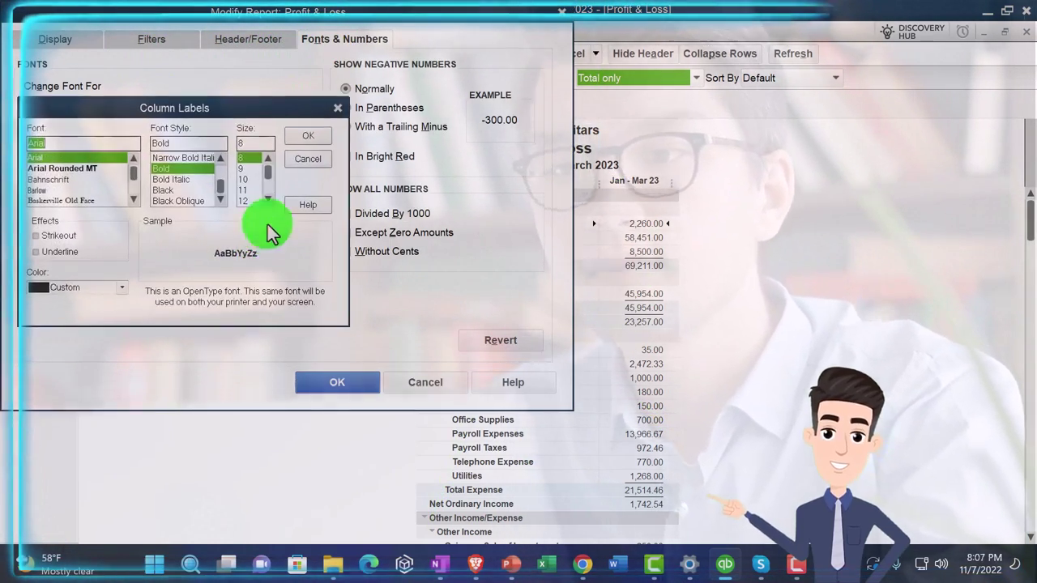
{"action": "left_click", "coordinate": [268, 199]}
{"action": "left_click", "coordinate": [250, 200]}
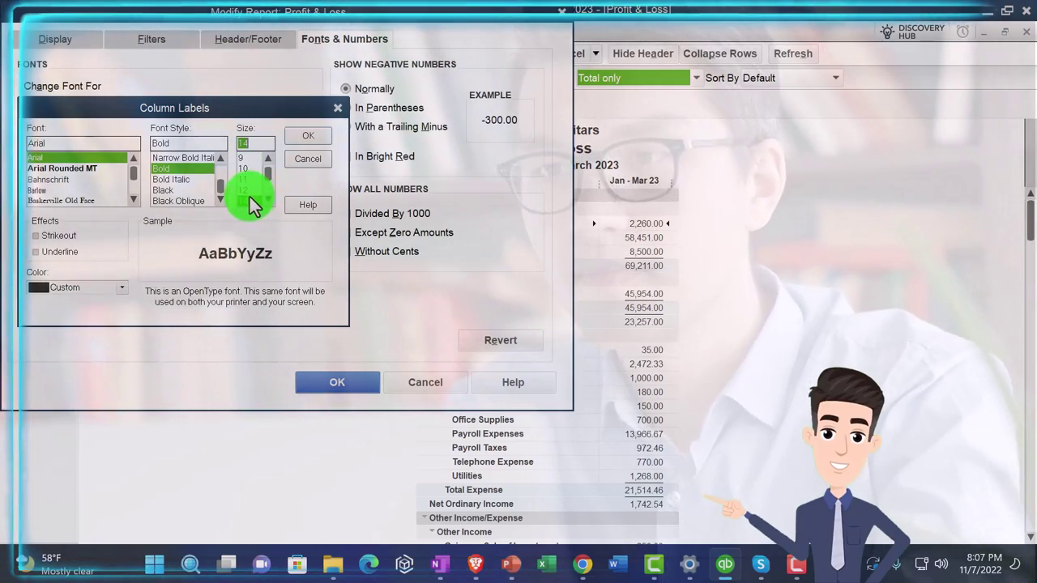
{"action": "left_click", "coordinate": [299, 135]}
{"action": "left_click", "coordinate": [458, 173]}
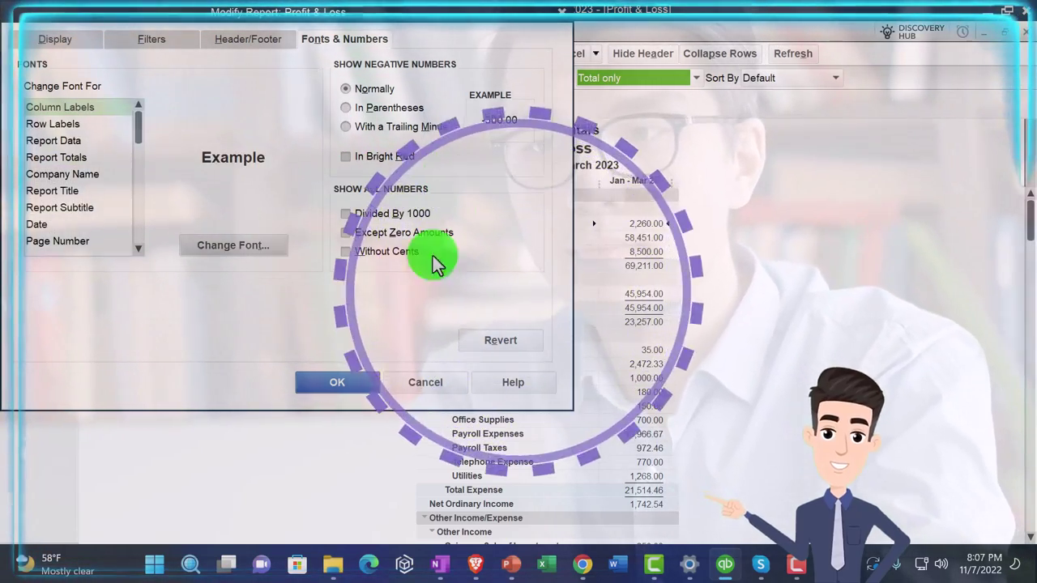
{"action": "left_click", "coordinate": [353, 381]}
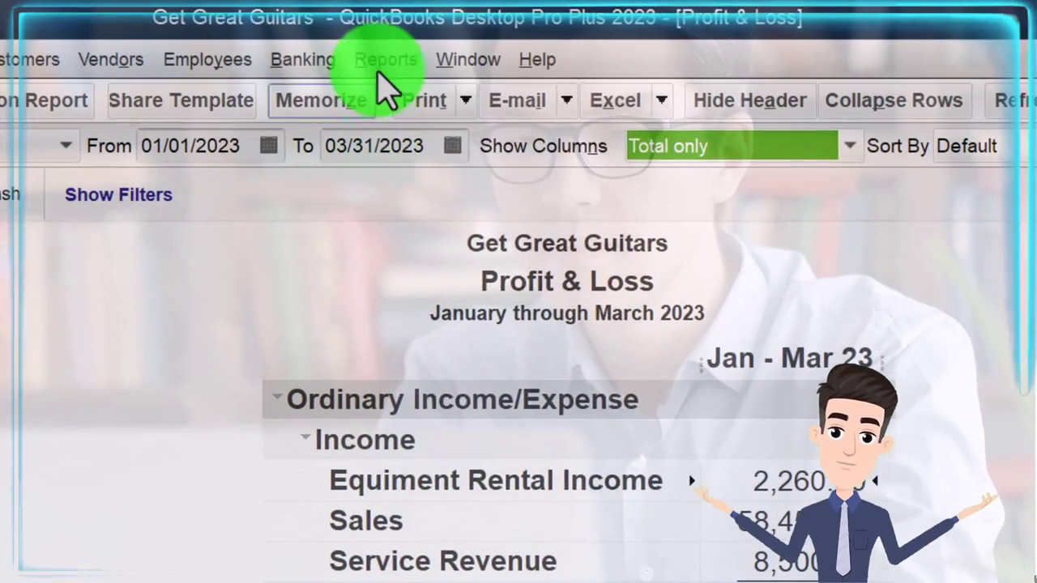
Step: Open the standard Balance Sheet report from Company & Financial
{"action": "left_click", "coordinate": [444, 32]}
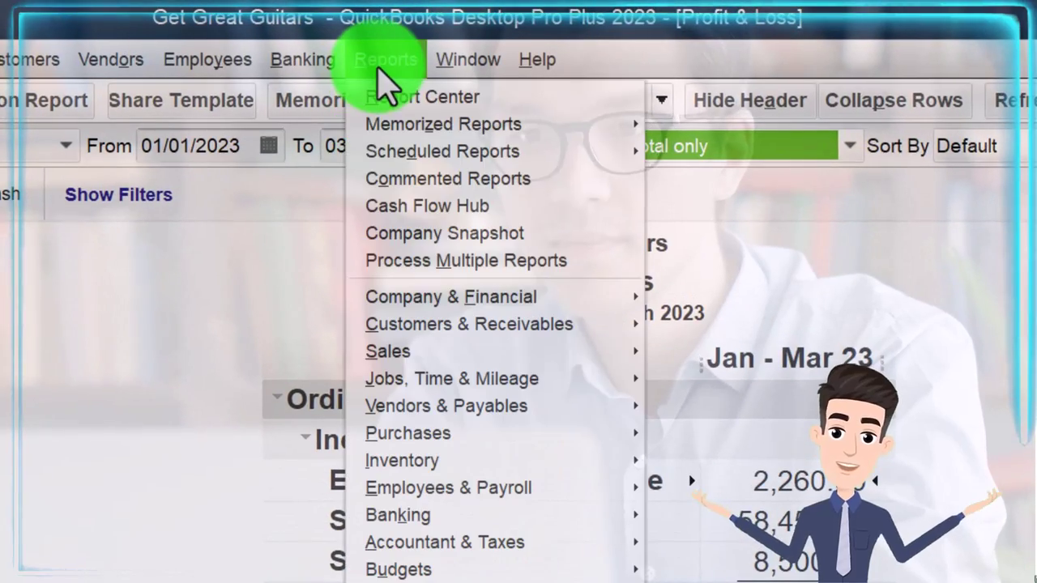
{"action": "mouse_move", "coordinate": [461, 300]}
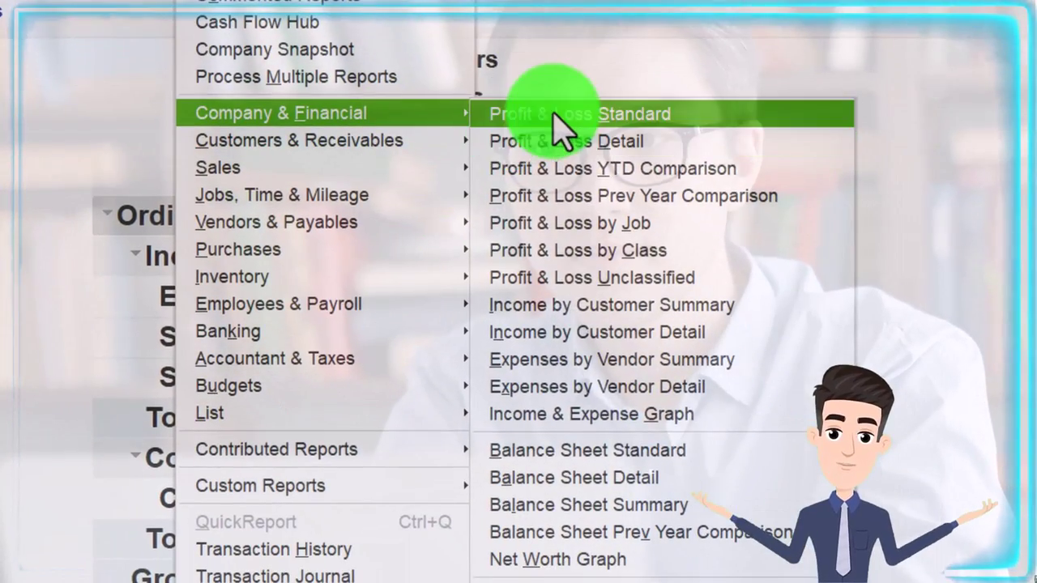
{"action": "left_click", "coordinate": [654, 454]}
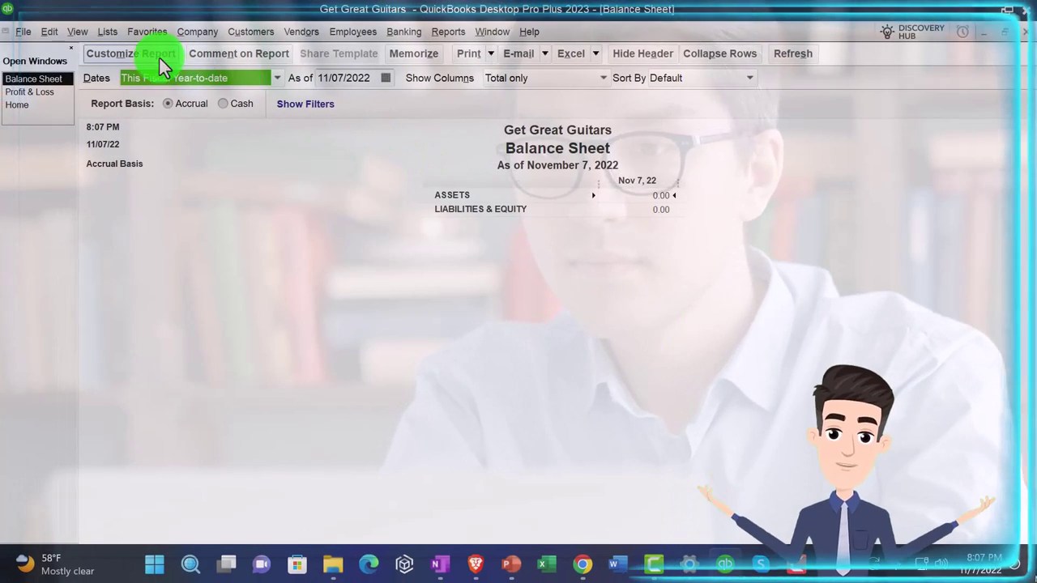
Step: Set the Balance Sheet dates to 01/01/23–03/31/23 with columns by Month
{"action": "left_click", "coordinate": [148, 53]}
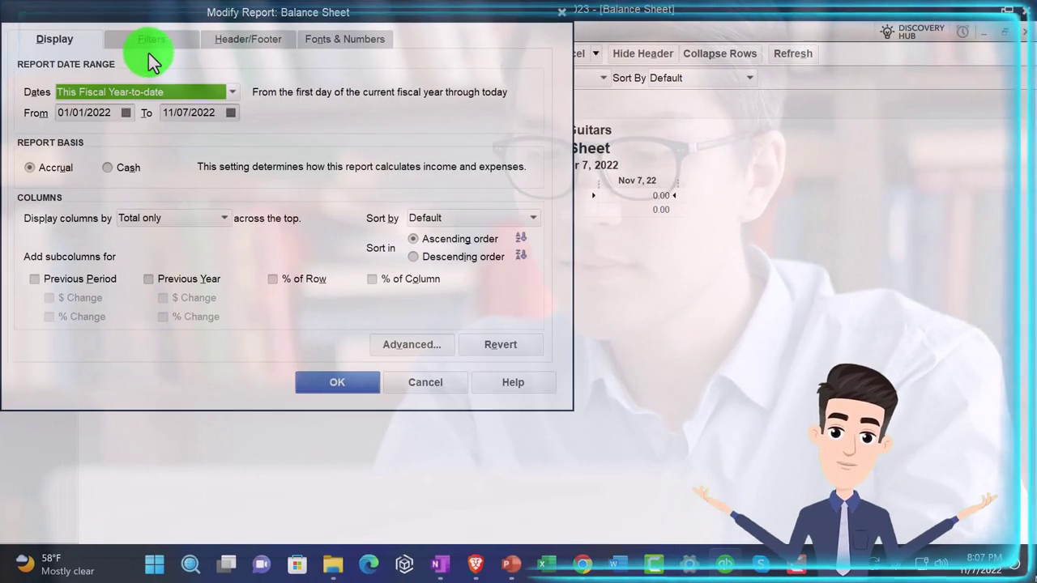
{"action": "type", "text": "01/01/23"}
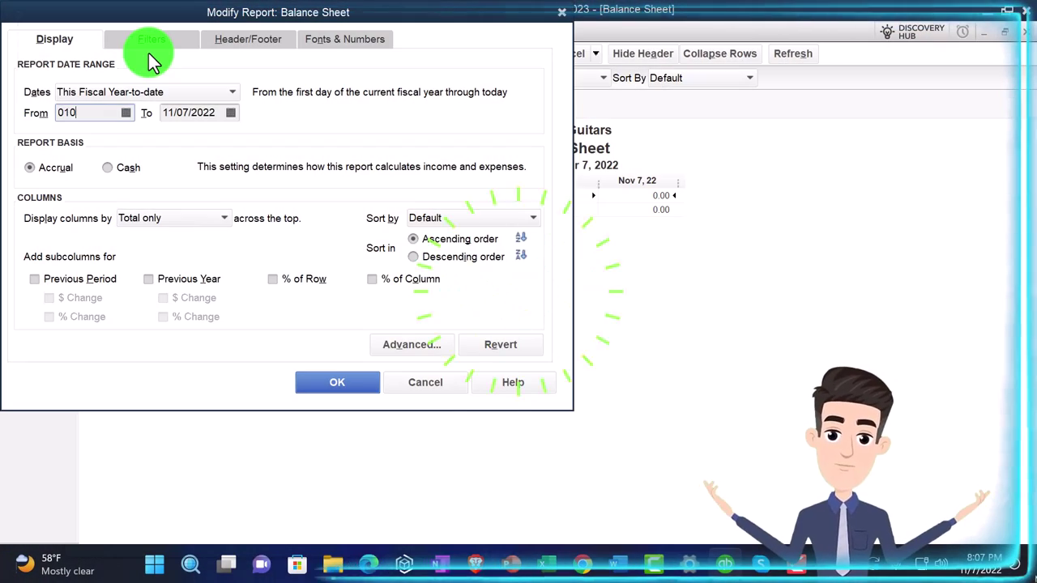
{"action": "key", "text": "Tab"}
{"action": "type", "text": "03/31/23"}
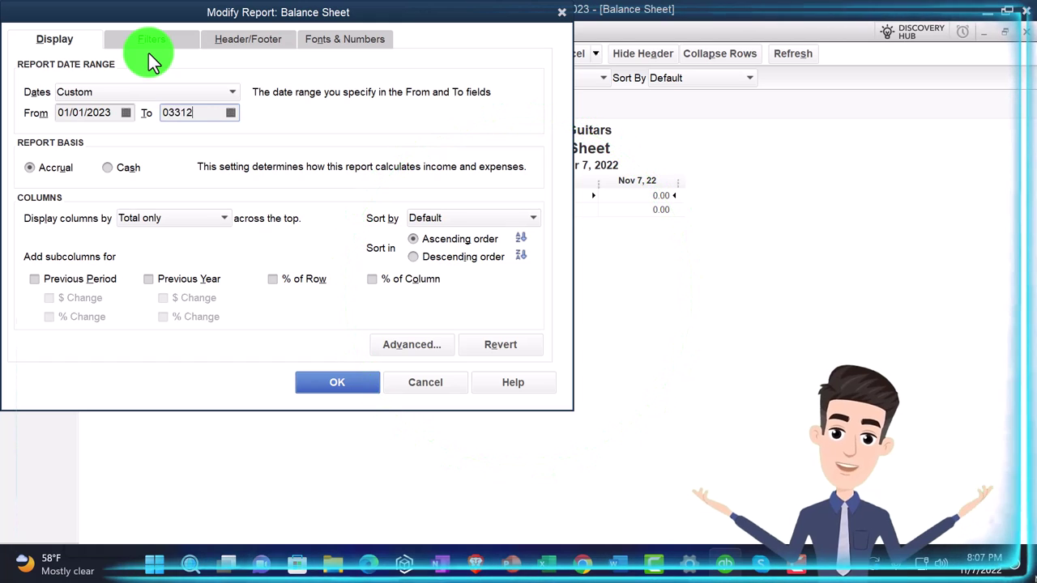
{"action": "key", "text": "Tab"}
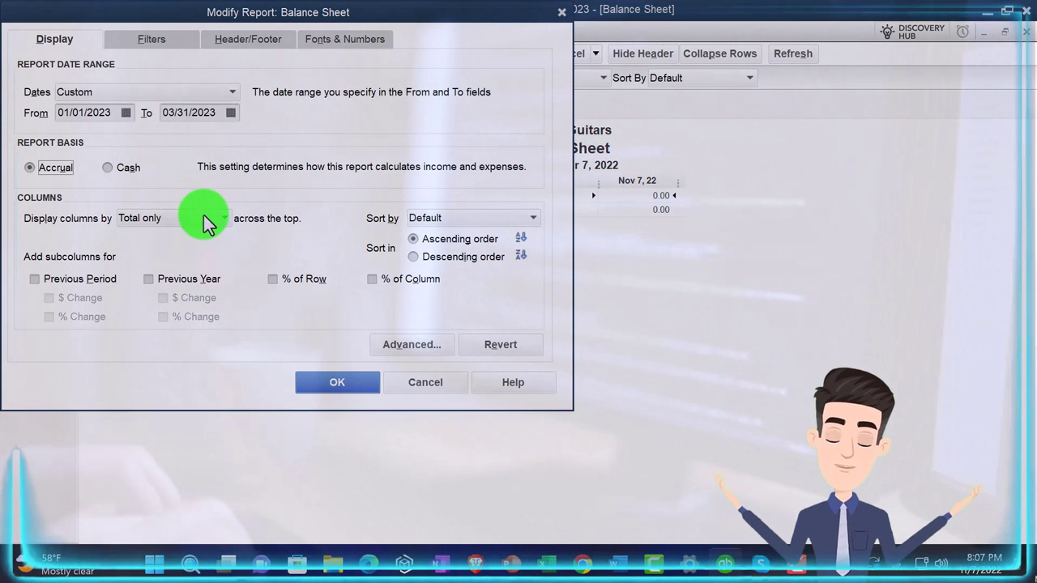
{"action": "left_click", "coordinate": [205, 218]}
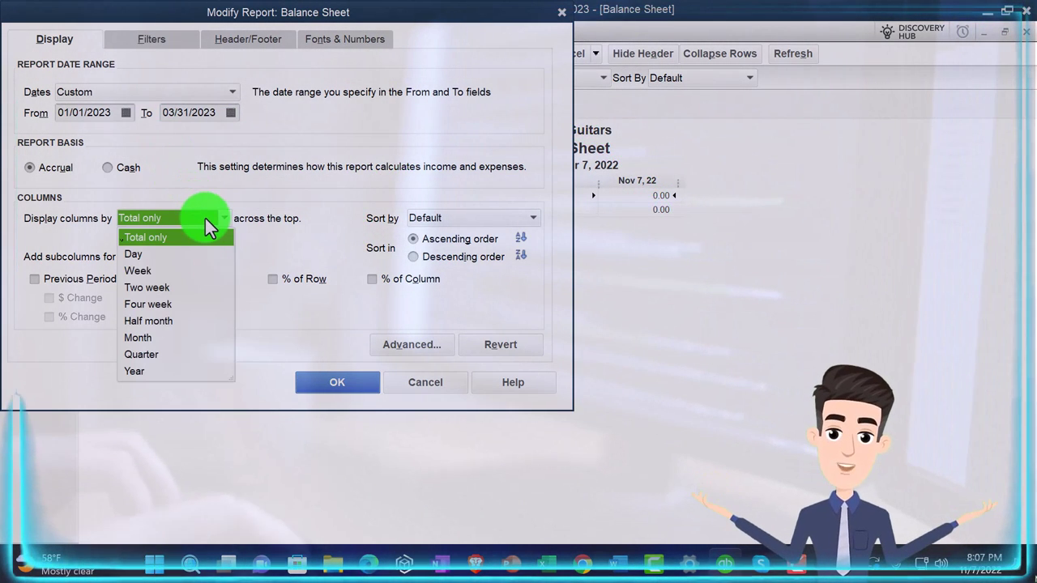
{"action": "left_click", "coordinate": [144, 337]}
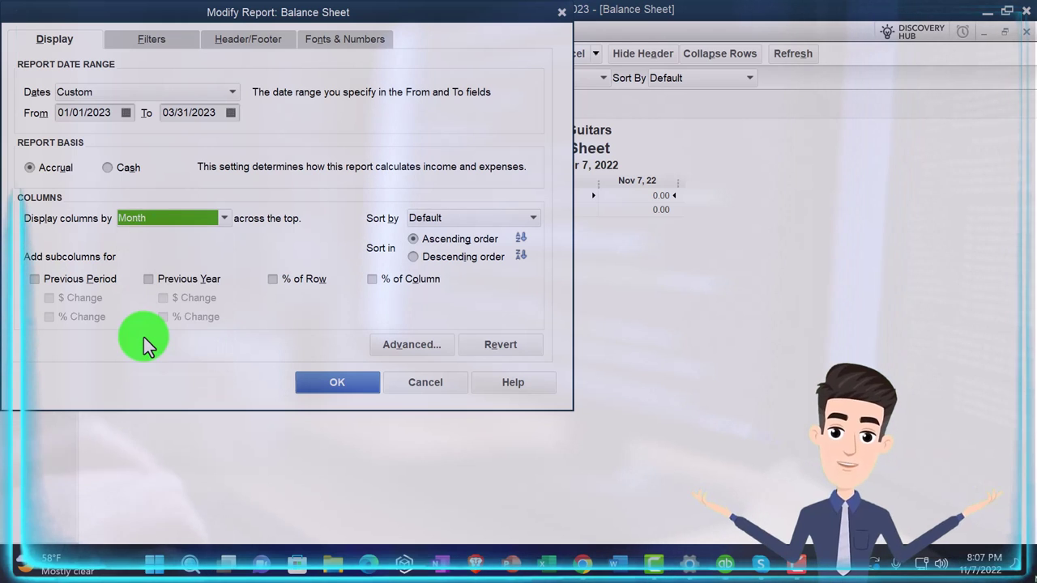
Step: Make the Balance Sheet column labels 14-point, applied to all related fonts
{"action": "left_click", "coordinate": [324, 40]}
{"action": "left_click", "coordinate": [265, 250]}
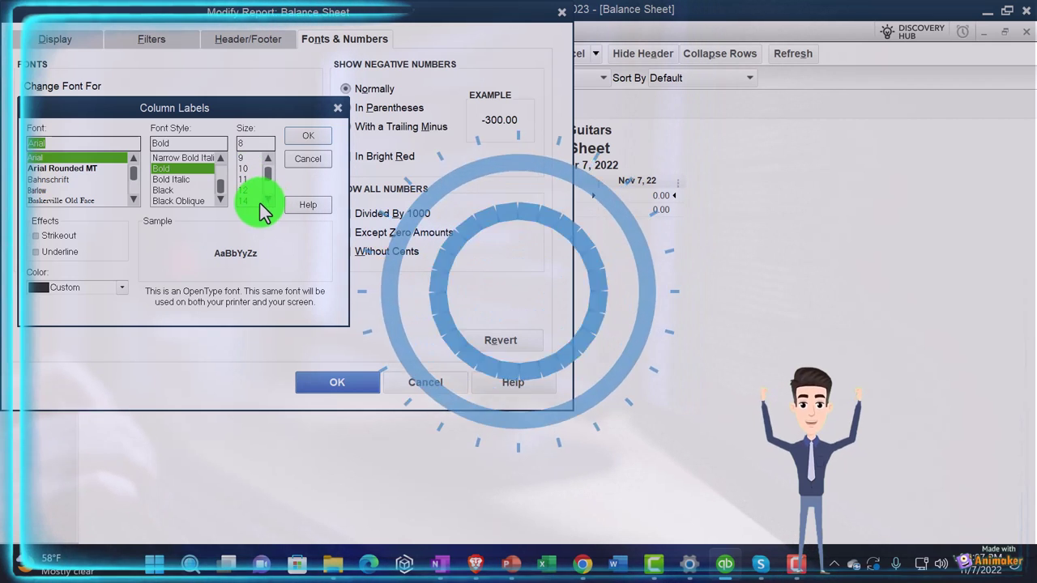
{"action": "left_click", "coordinate": [253, 201]}
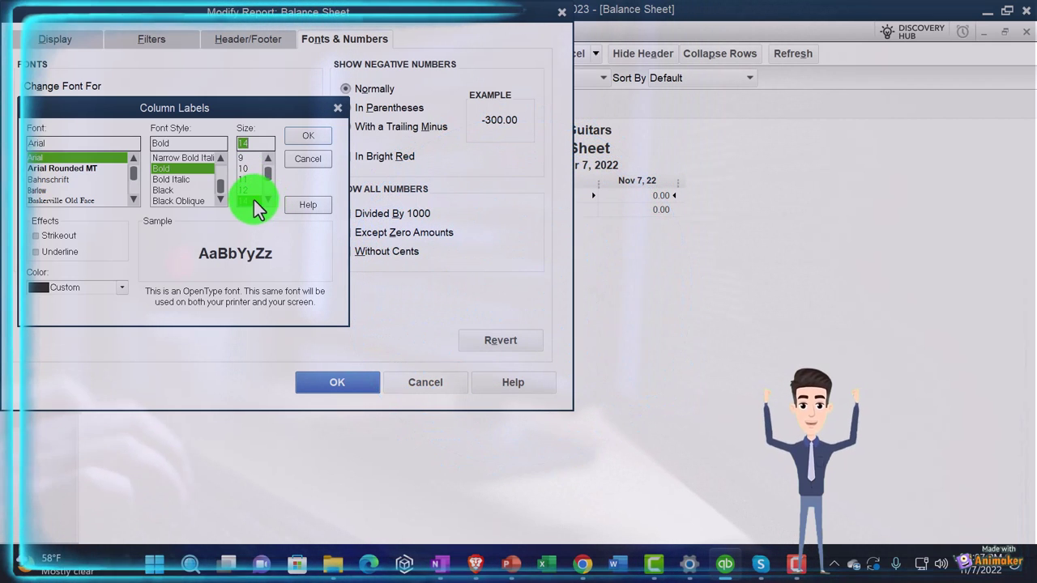
{"action": "left_click", "coordinate": [302, 139]}
{"action": "left_click", "coordinate": [460, 173]}
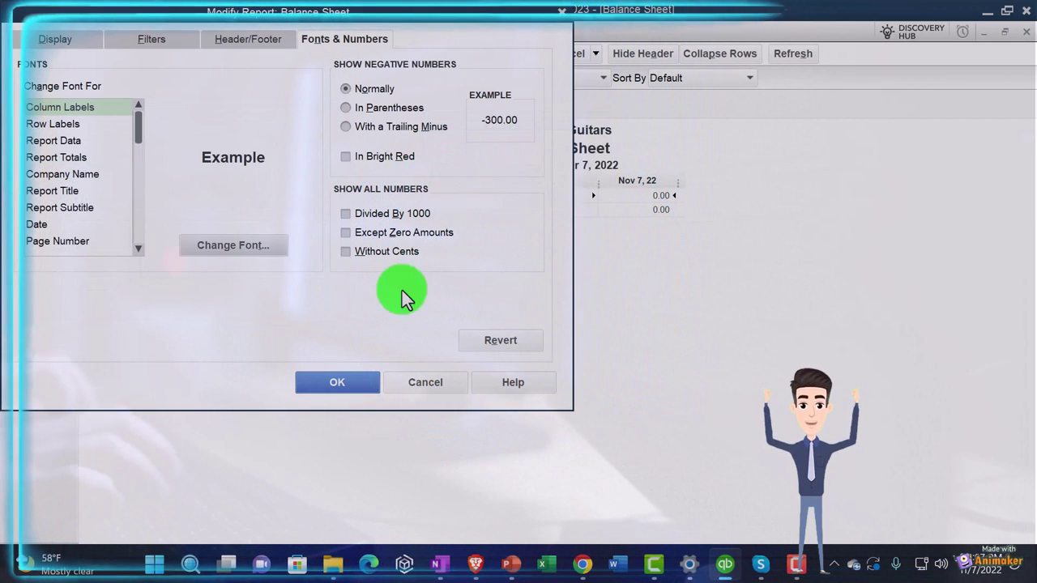
{"action": "left_click", "coordinate": [344, 385]}
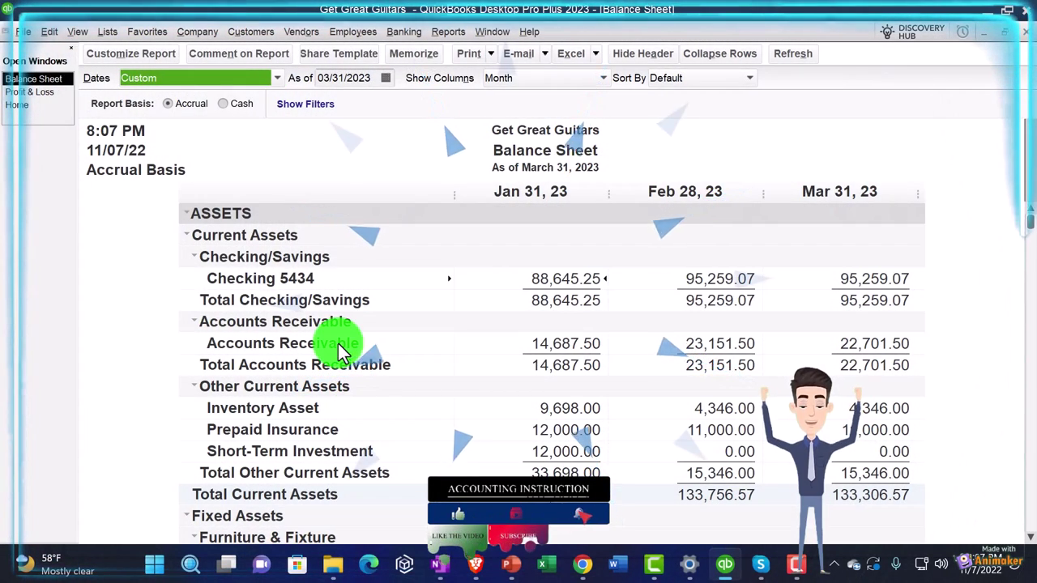
Step: Break the Profit & Loss report out into monthly columns
{"action": "left_click", "coordinate": [36, 92]}
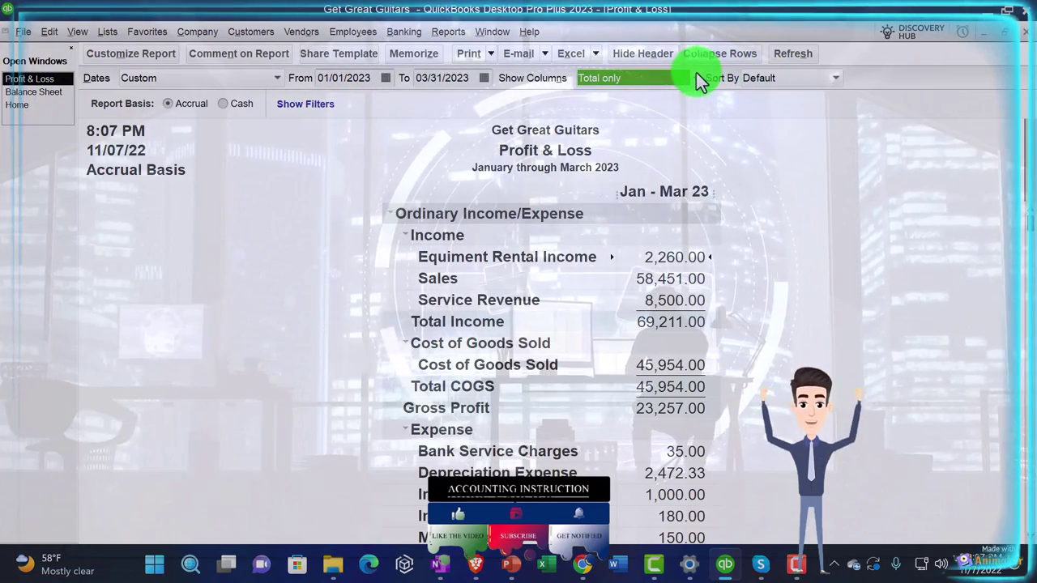
{"action": "left_click", "coordinate": [694, 78]}
{"action": "left_click", "coordinate": [617, 200]}
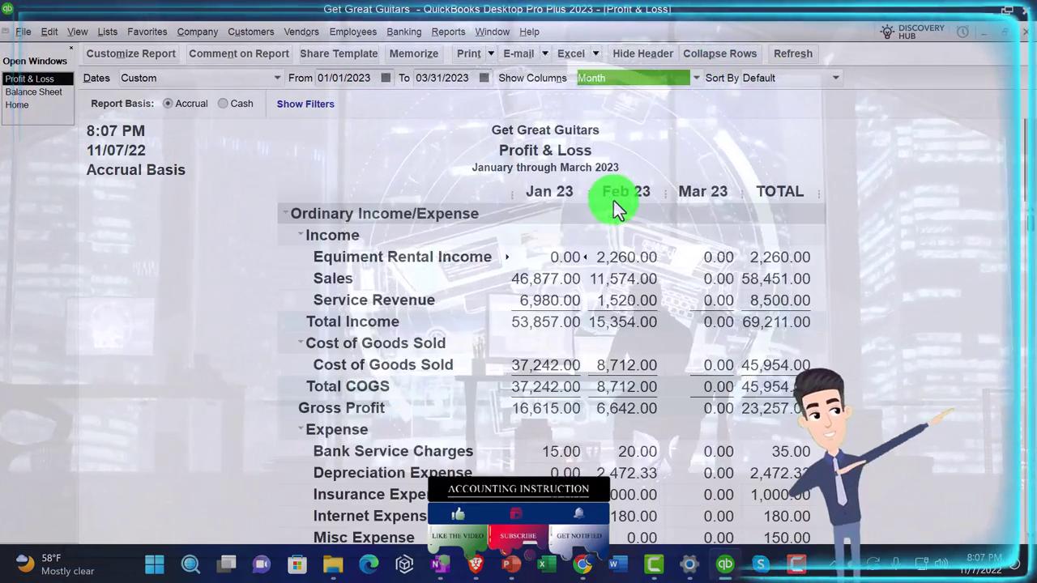
Step: Review the Balance Sheet loan balances, then switch to the Excel Amortization Table workbook
{"action": "left_click", "coordinate": [50, 100]}
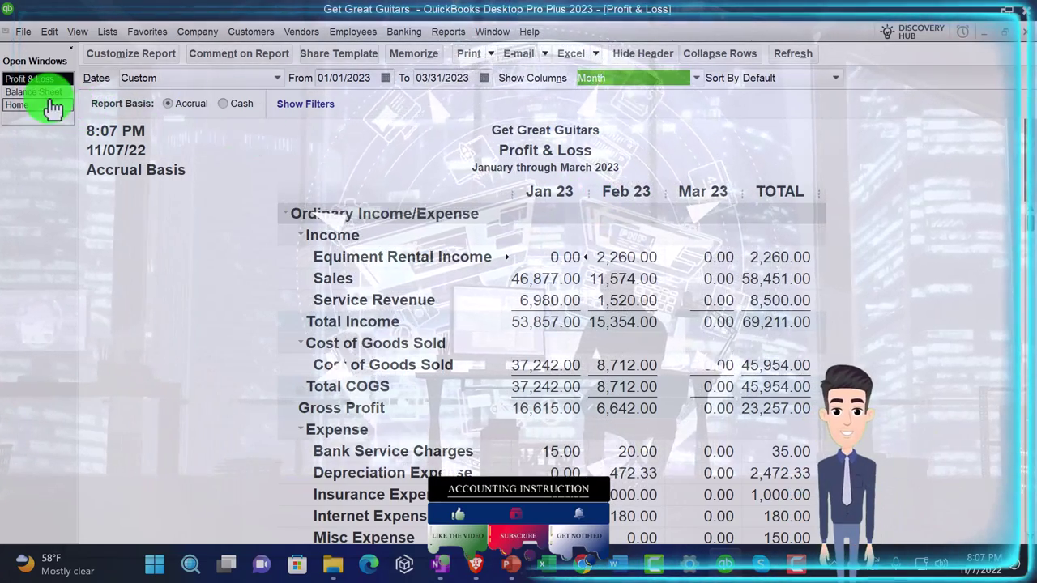
{"action": "left_click", "coordinate": [41, 93]}
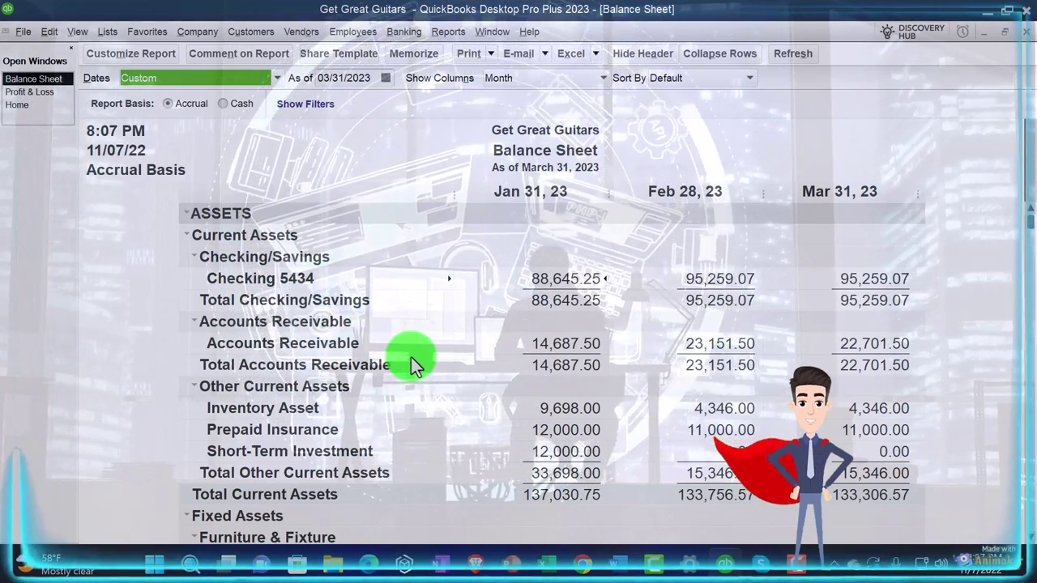
{"action": "scroll", "coordinate": [410, 357], "scroll_direction": "down", "scroll_amount": 6}
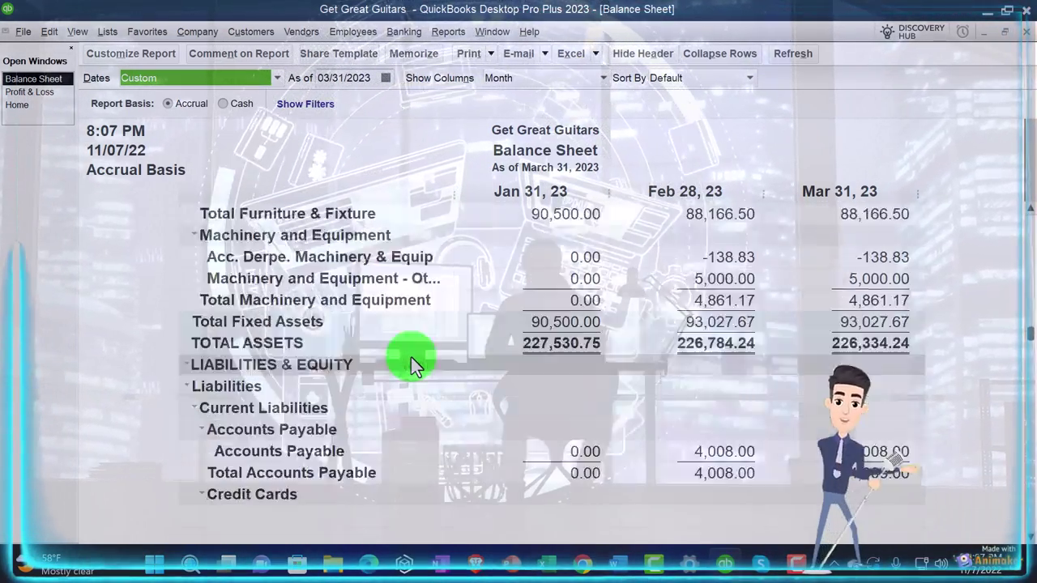
{"action": "scroll", "coordinate": [411, 356], "scroll_direction": "down", "scroll_amount": 3}
{"action": "scroll", "coordinate": [411, 356], "scroll_direction": "up", "scroll_amount": 1}
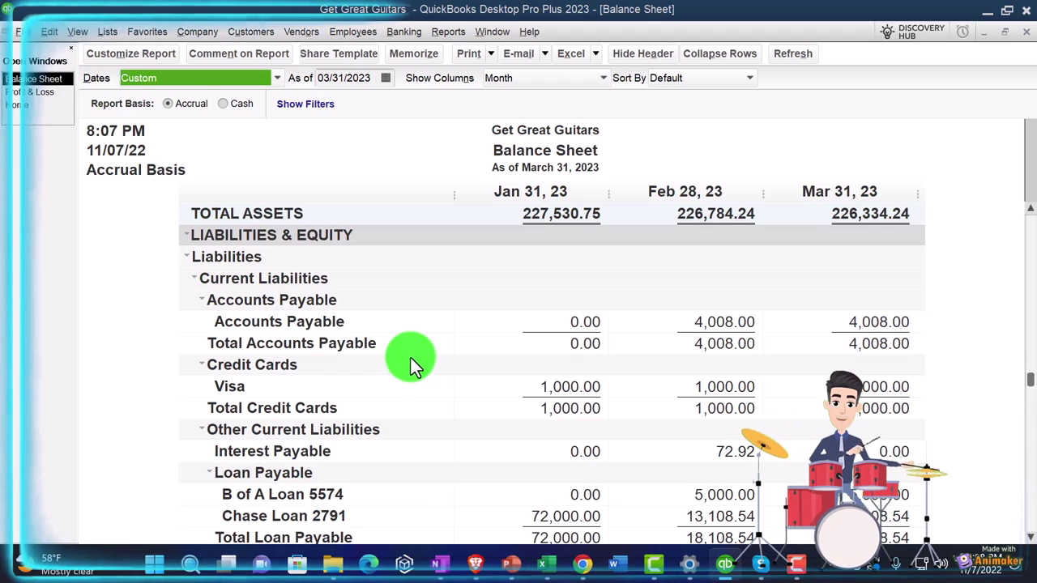
{"action": "scroll", "coordinate": [410, 358], "scroll_direction": "down", "scroll_amount": 3}
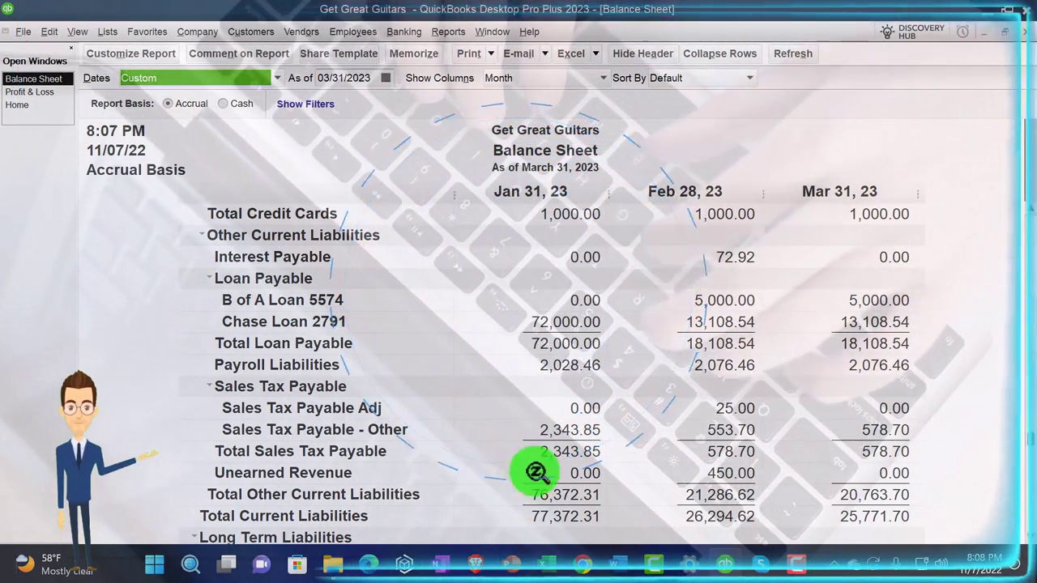
{"action": "left_click", "coordinate": [546, 564]}
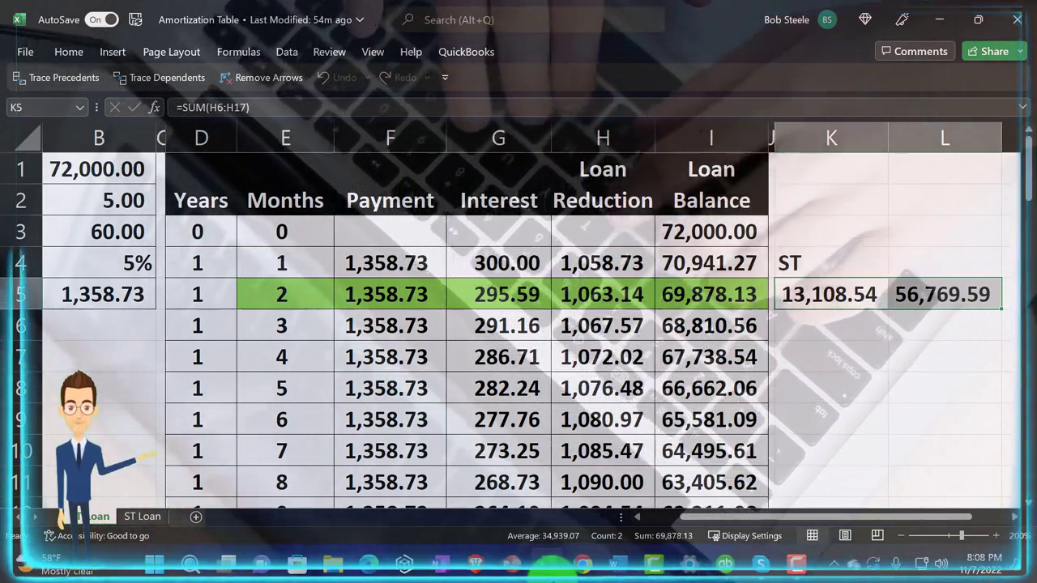
{"action": "key", "text": "alt+Tab"}
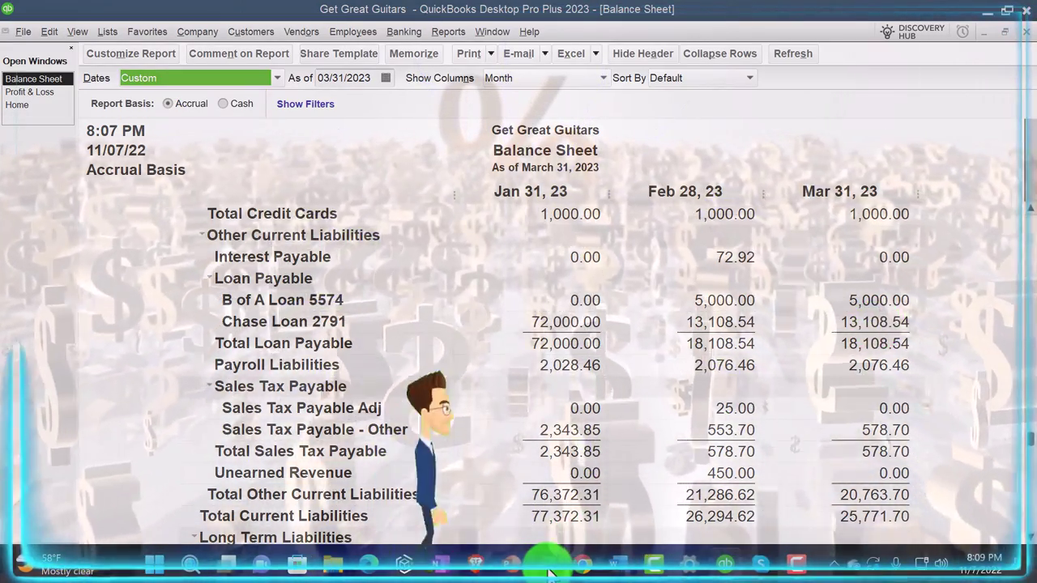
{"action": "left_click", "coordinate": [548, 571]}
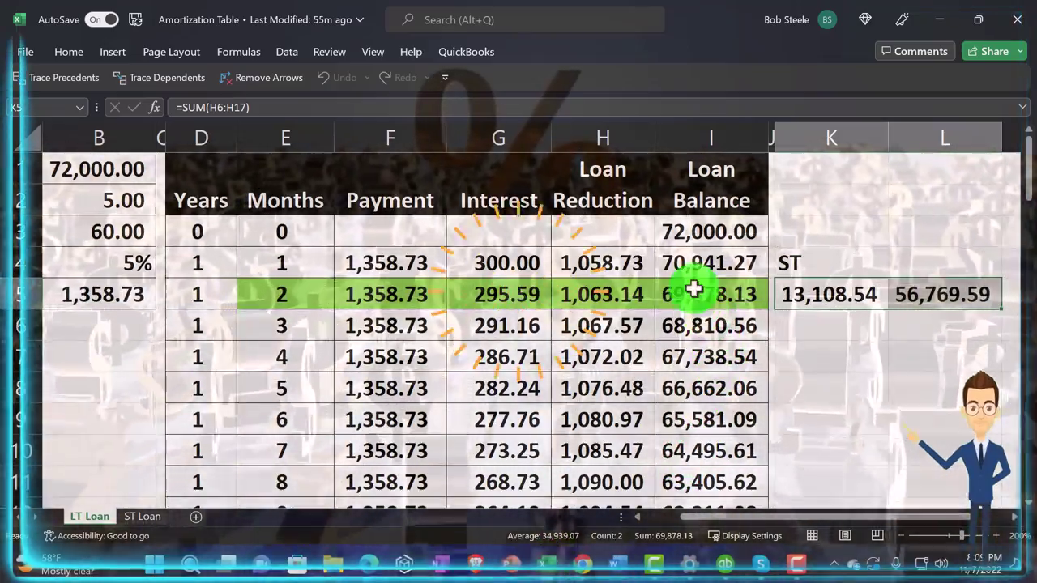
{"action": "left_click", "coordinate": [694, 289]}
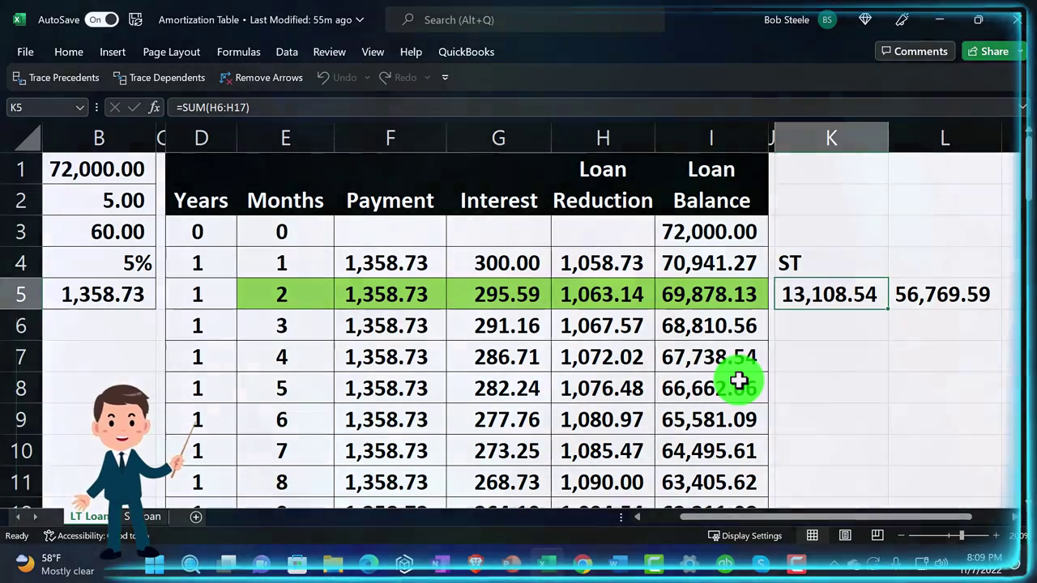
{"action": "key", "text": "Right"}
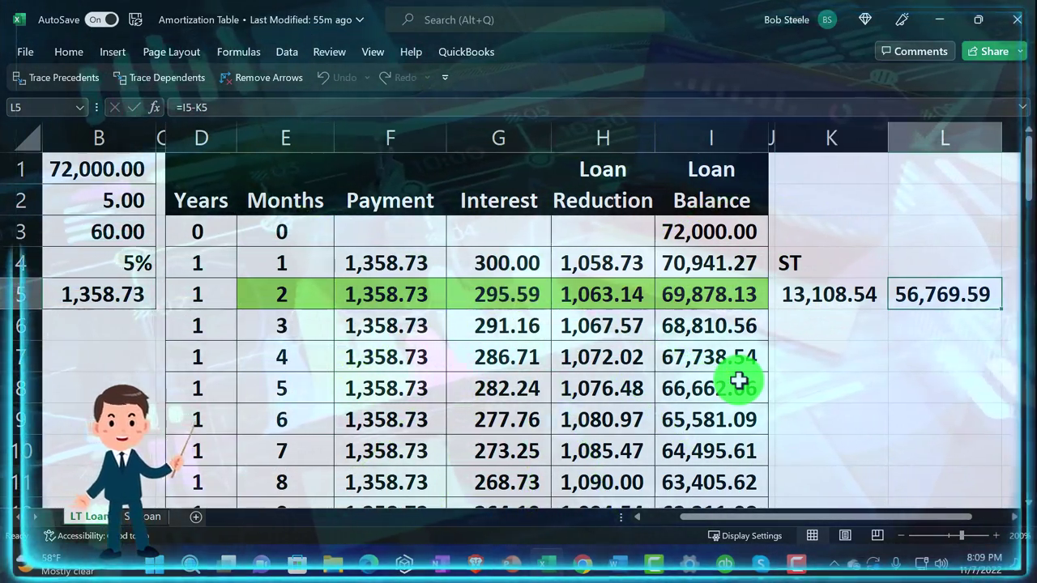
{"action": "scroll", "coordinate": [815, 402], "scroll_direction": "down", "scroll_amount": 2}
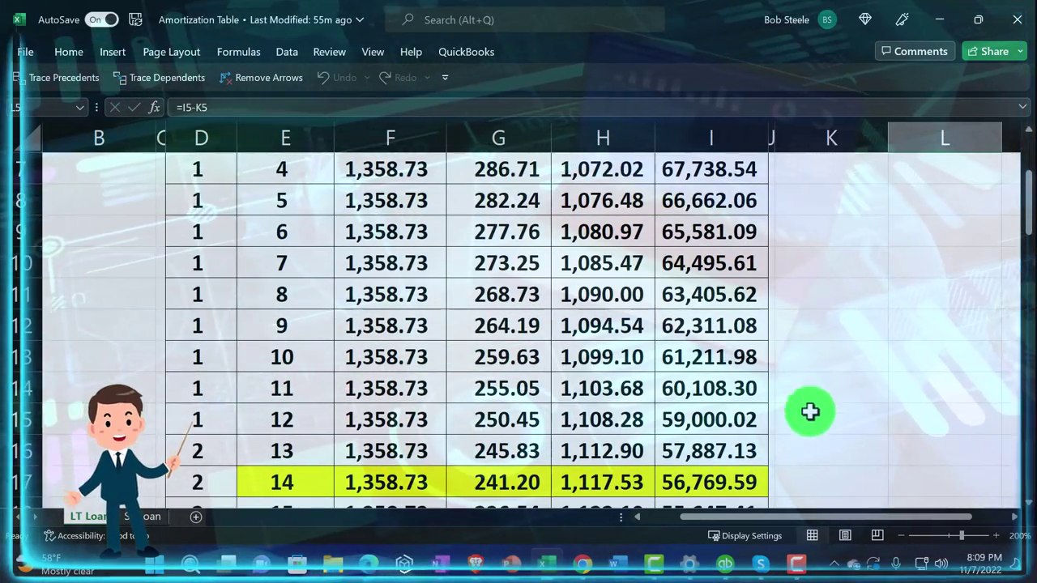
{"action": "left_click", "coordinate": [757, 490]}
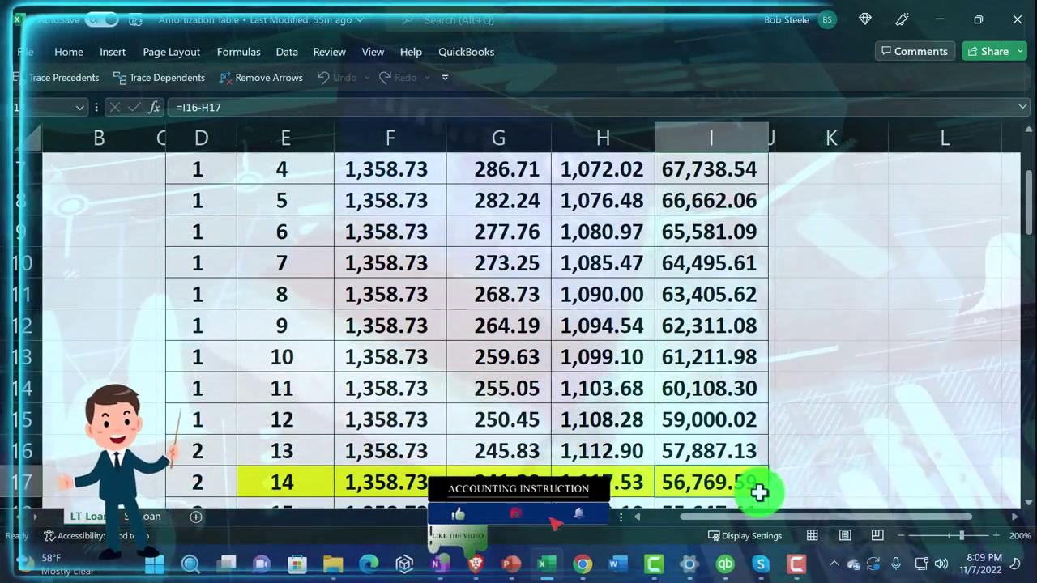
{"action": "scroll", "coordinate": [758, 492], "scroll_direction": "up", "scroll_amount": 2}
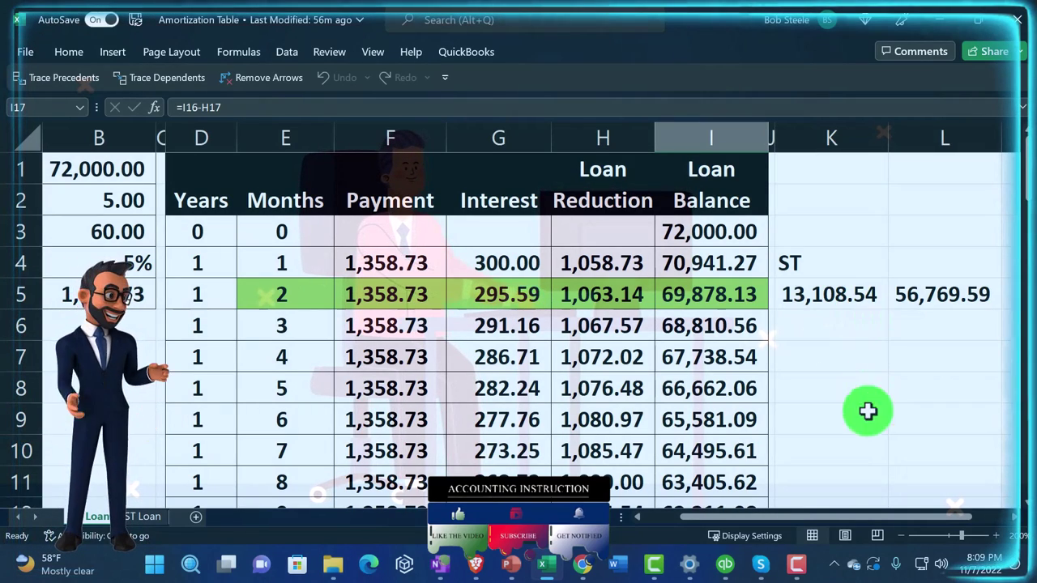
Step: Return to the QuickBooks Balance Sheet and scroll to Chase Loan 2791 LT at 56,769.59
{"action": "left_click", "coordinate": [726, 564]}
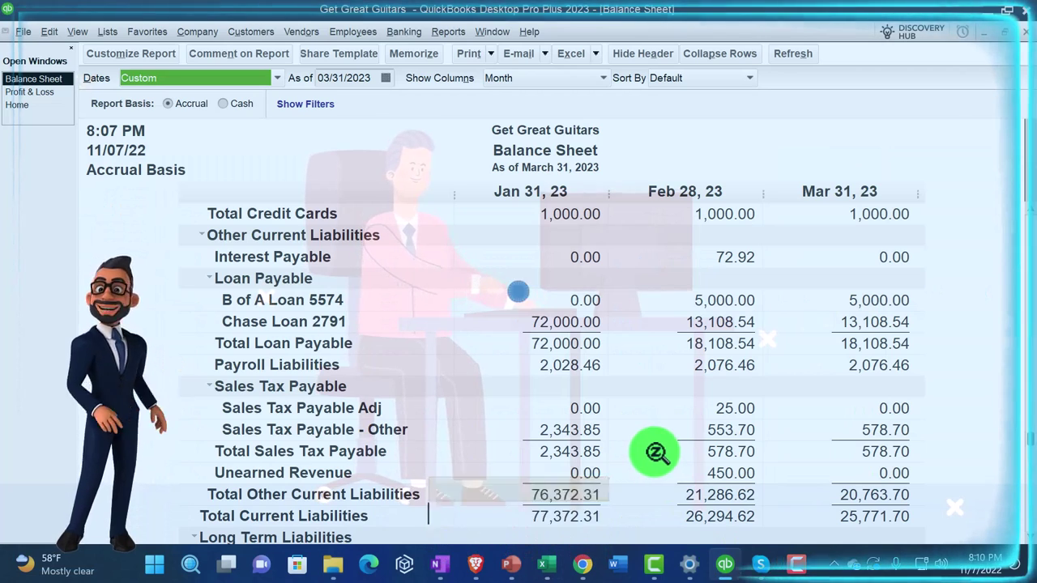
{"action": "scroll", "coordinate": [761, 393], "scroll_direction": "up", "scroll_amount": 10}
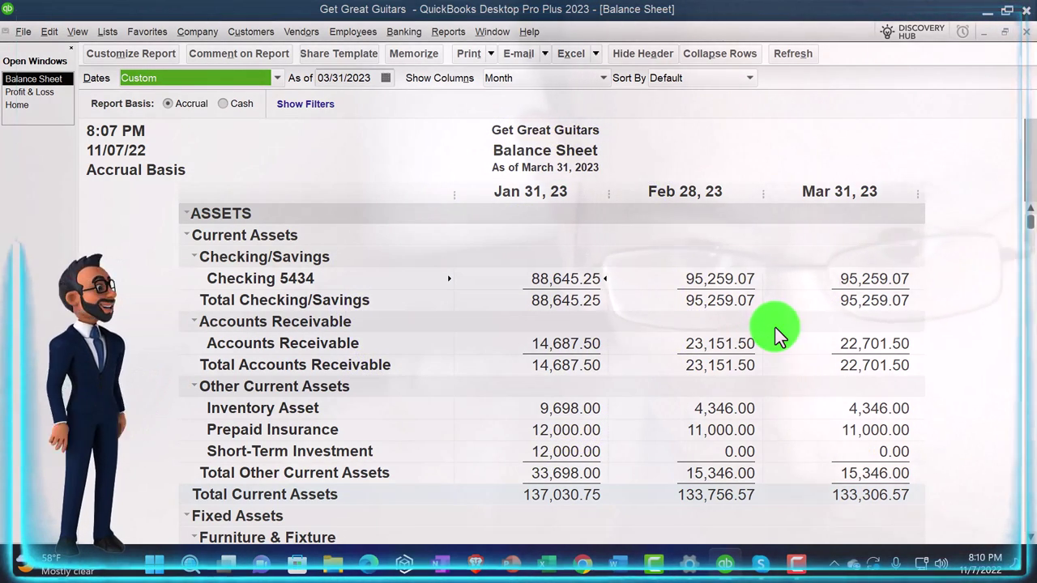
{"action": "scroll", "coordinate": [774, 327], "scroll_direction": "down", "scroll_amount": 3}
{"action": "scroll", "coordinate": [774, 326], "scroll_direction": "down", "scroll_amount": 6}
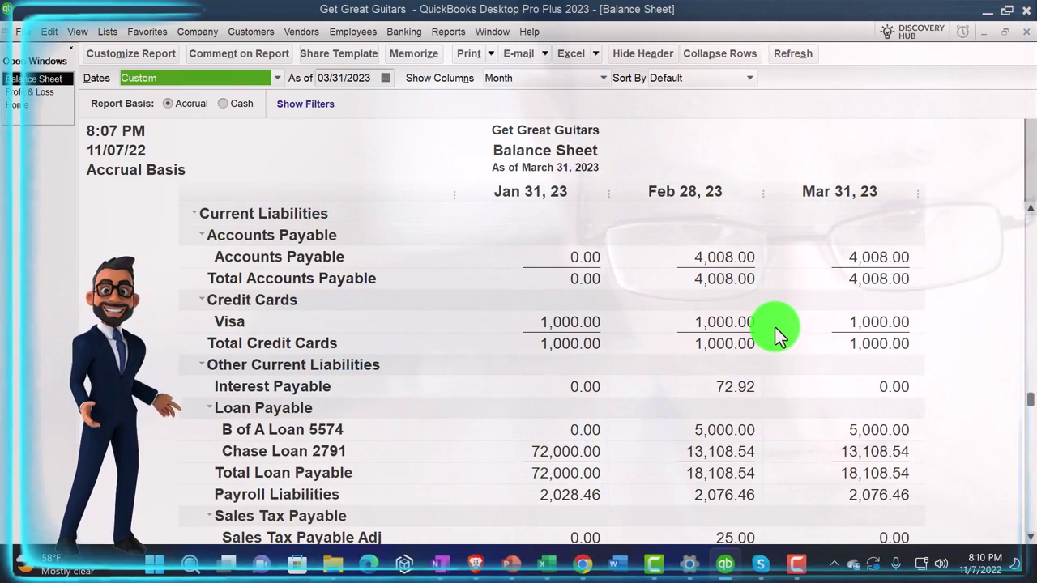
{"action": "scroll", "coordinate": [775, 328], "scroll_direction": "down", "scroll_amount": 2}
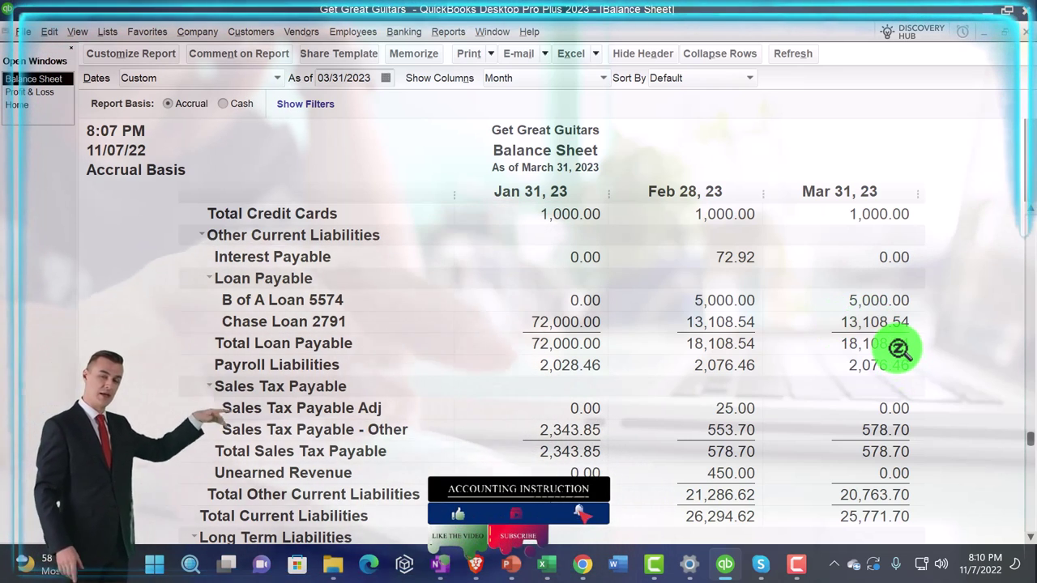
{"action": "scroll", "coordinate": [897, 346], "scroll_direction": "down", "scroll_amount": 2}
{"action": "scroll", "coordinate": [897, 346], "scroll_direction": "down", "scroll_amount": 2}
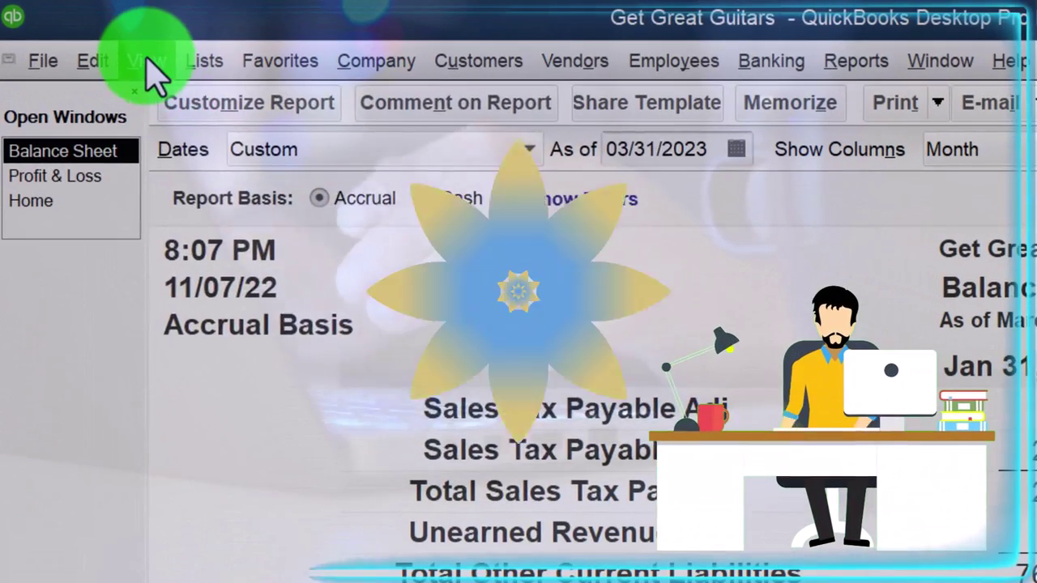
Step: Open Lists > Chart of Accounts and select the Chase Loan 2791 LT account
{"action": "left_click", "coordinate": [77, 30]}
{"action": "mouse_move", "coordinate": [193, 62]}
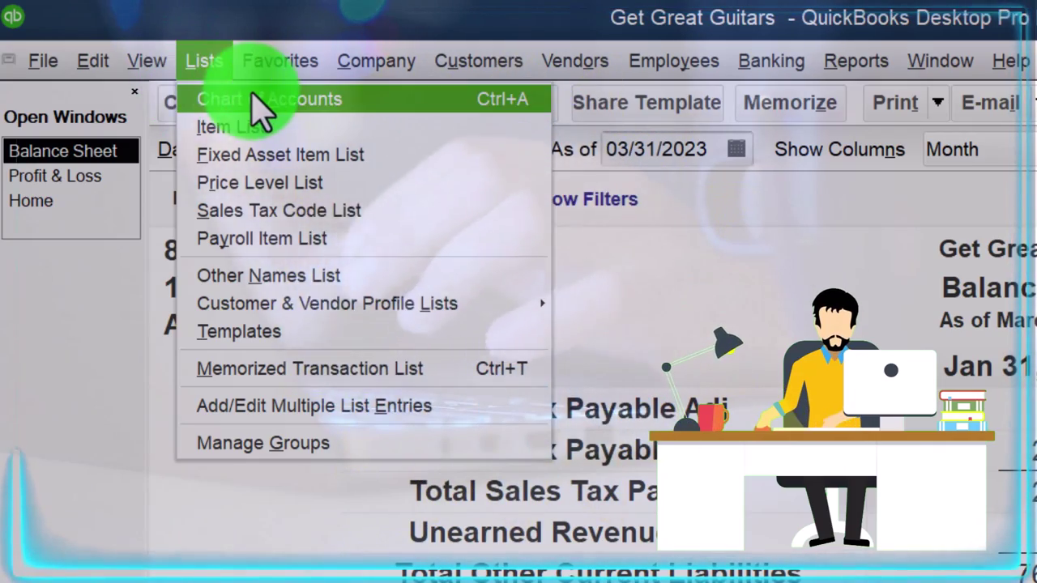
{"action": "left_click", "coordinate": [251, 97]}
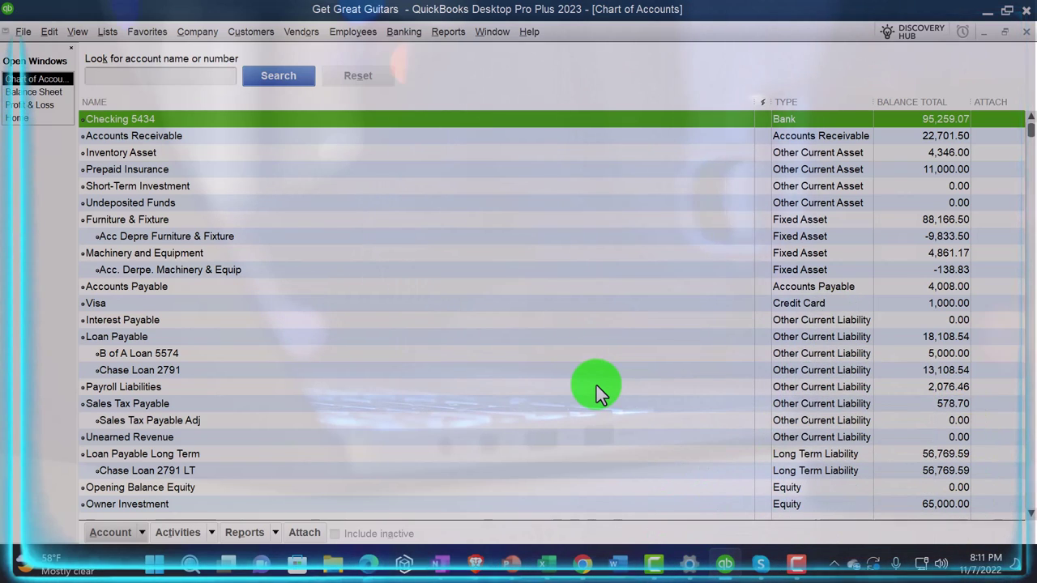
{"action": "scroll", "coordinate": [332, 363], "scroll_direction": "down", "scroll_amount": 1}
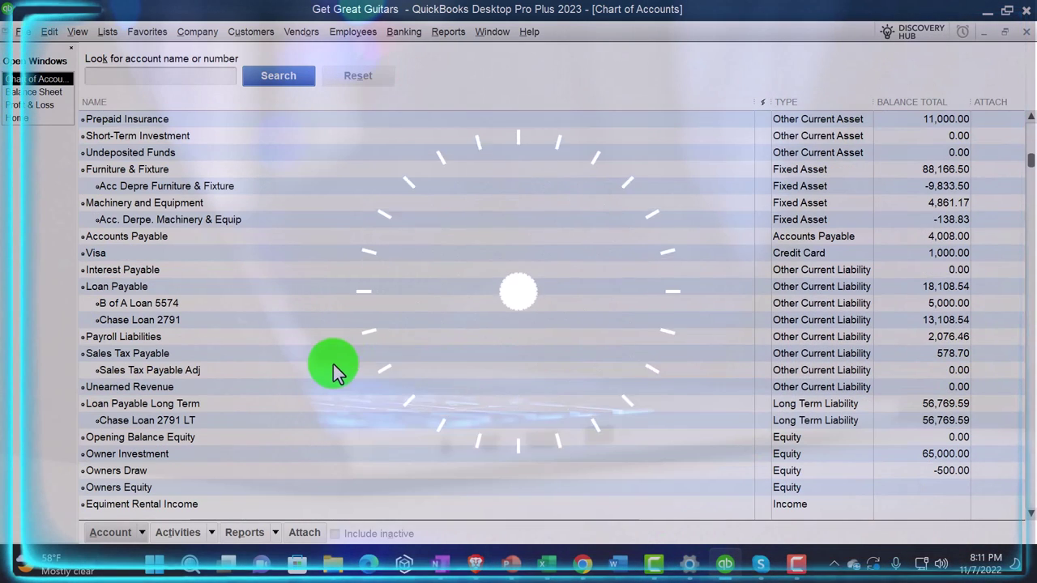
{"action": "left_click", "coordinate": [208, 302]}
{"action": "left_click", "coordinate": [208, 320]}
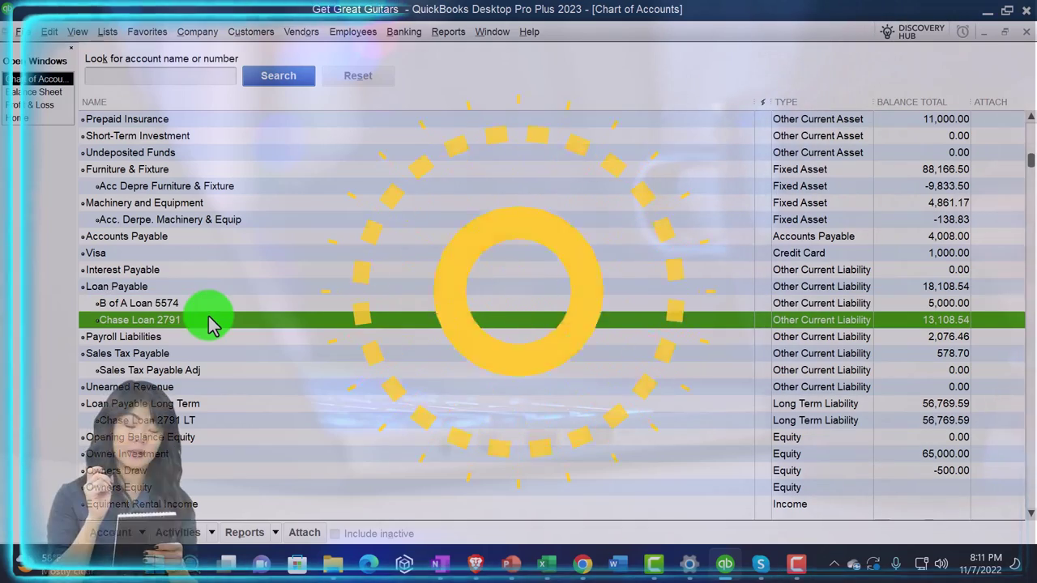
{"action": "left_click", "coordinate": [205, 421]}
{"action": "left_click", "coordinate": [764, 423]}
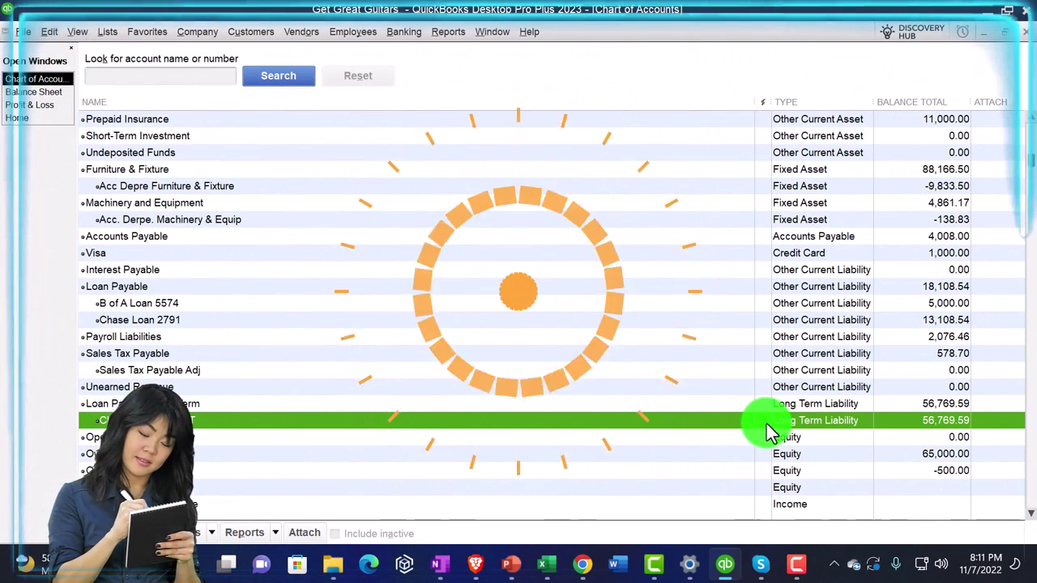
Step: In the Chase Loan 2791 LT register, record a 03/01/2023 56,769.59 decrease to Chase Loan 2791, memo 'Reversing entry'
{"action": "double_click", "coordinate": [766, 423]}
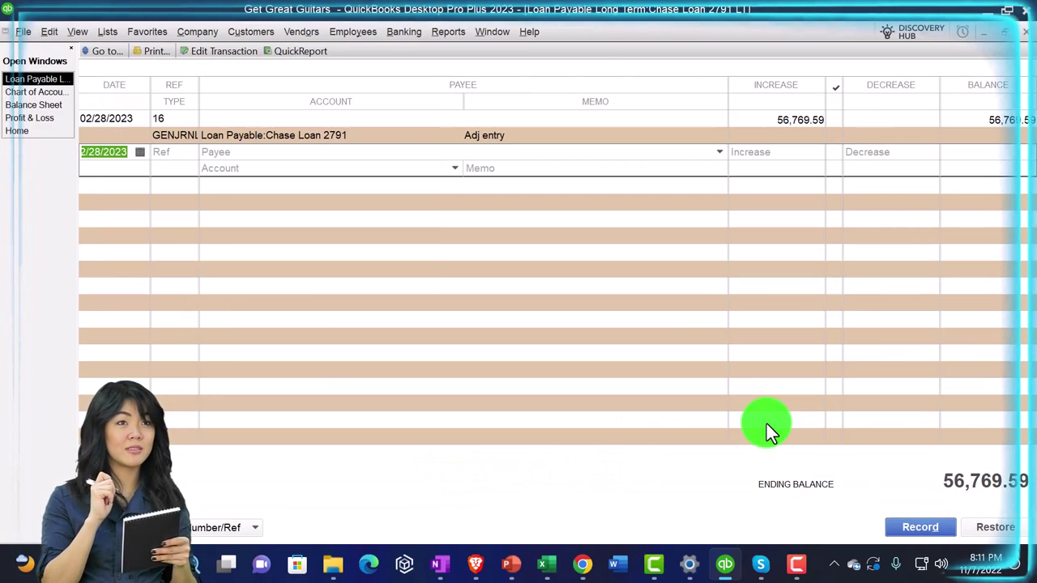
{"action": "key", "text": "plus"}
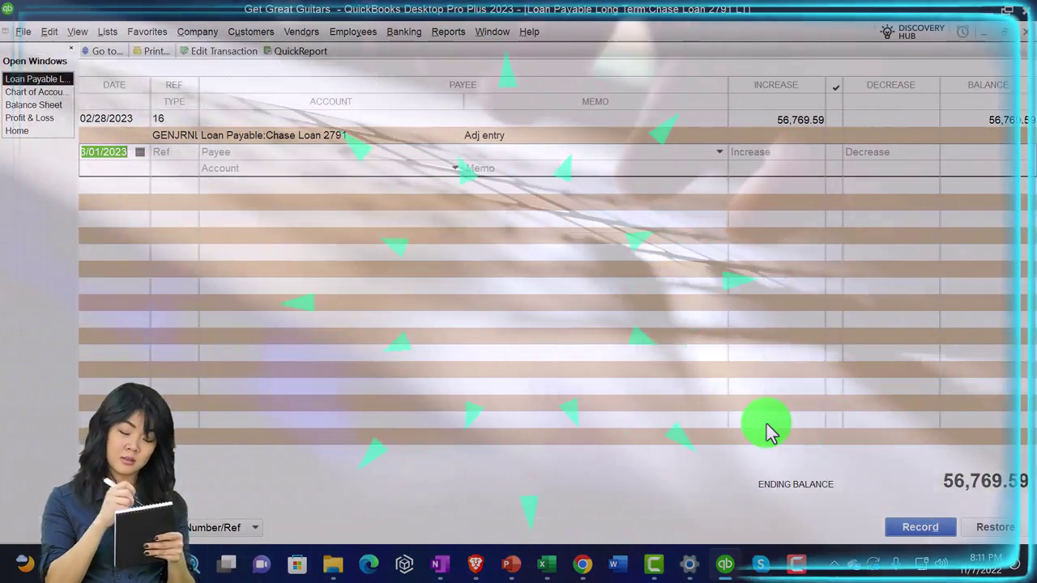
{"action": "key", "text": "Tab"}
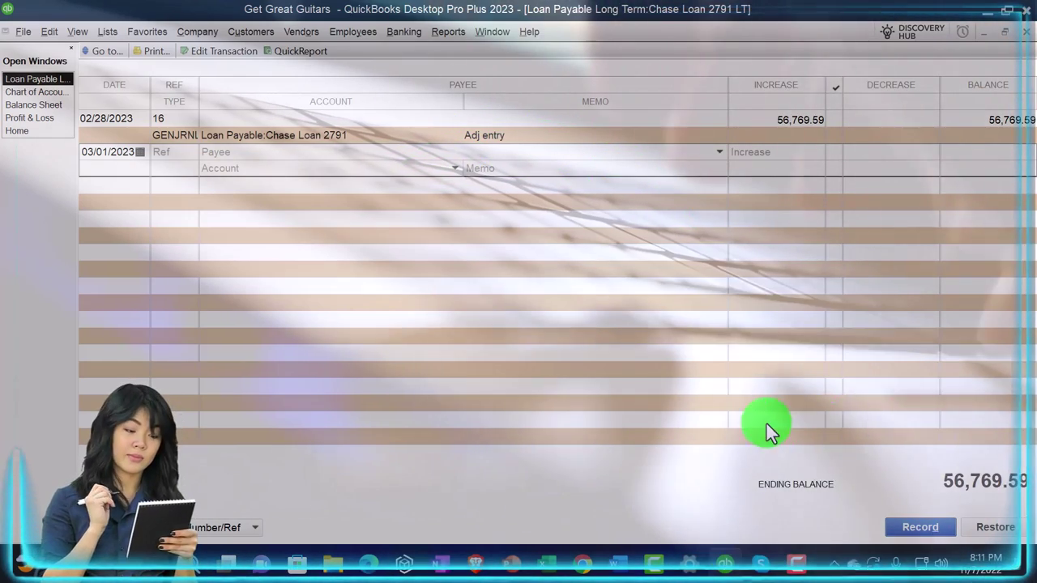
{"action": "key", "text": "Tab"}
{"action": "key", "text": "Tab"}
{"action": "key", "text": "Tab"}
{"action": "key", "text": "Tab"}
{"action": "type", "text": "5"}
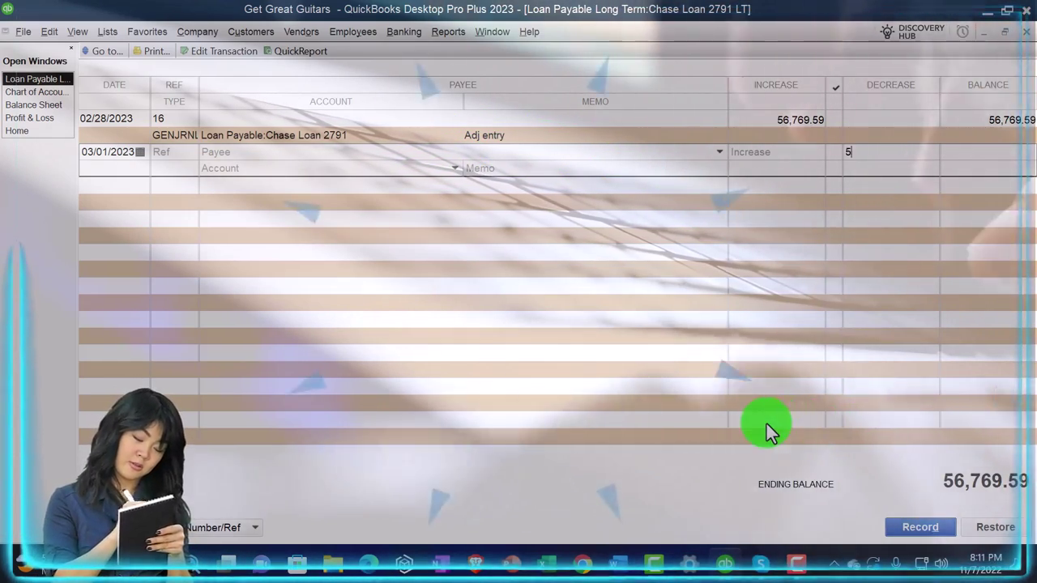
{"action": "type", "text": "6769.59"}
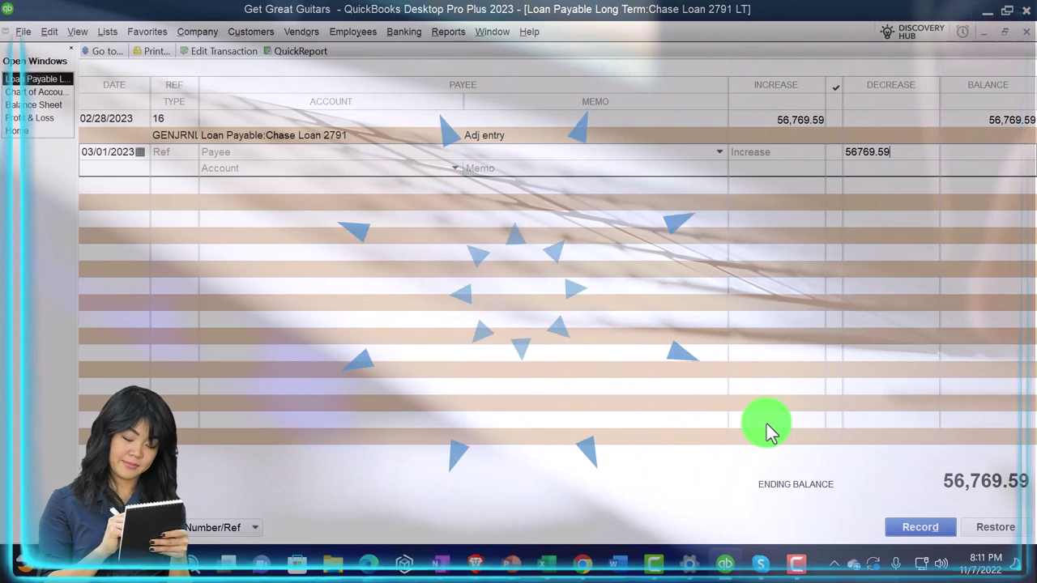
{"action": "key", "text": "Tab"}
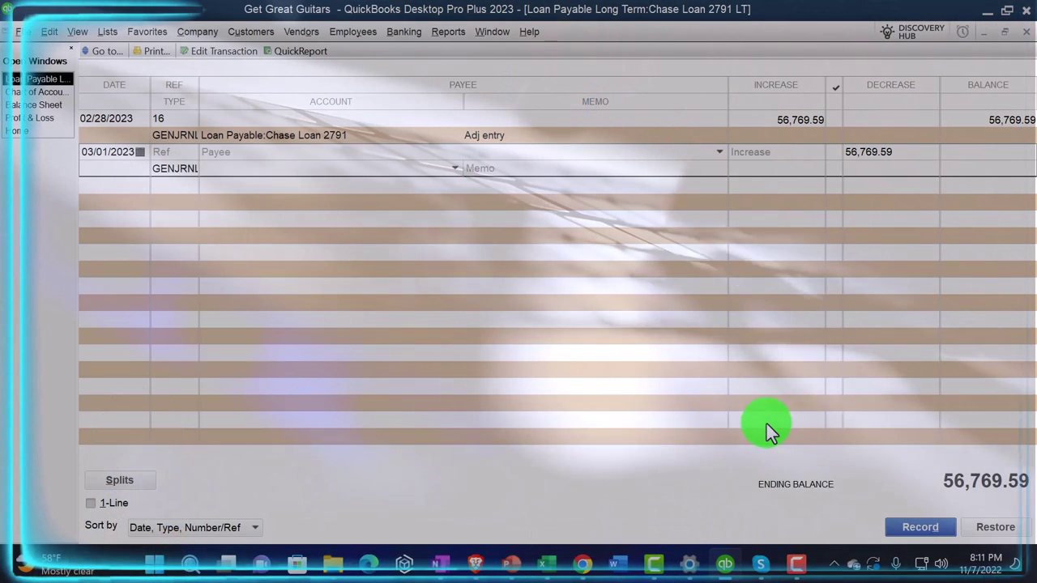
{"action": "type", "text": "Loan Payable"}
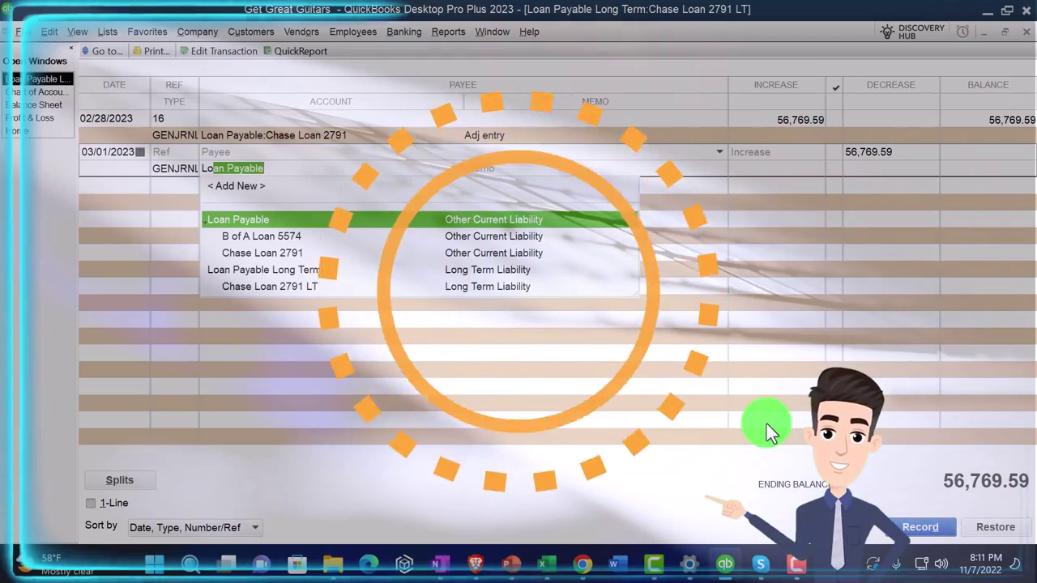
{"action": "key", "text": "Down"}
{"action": "key", "text": "Down"}
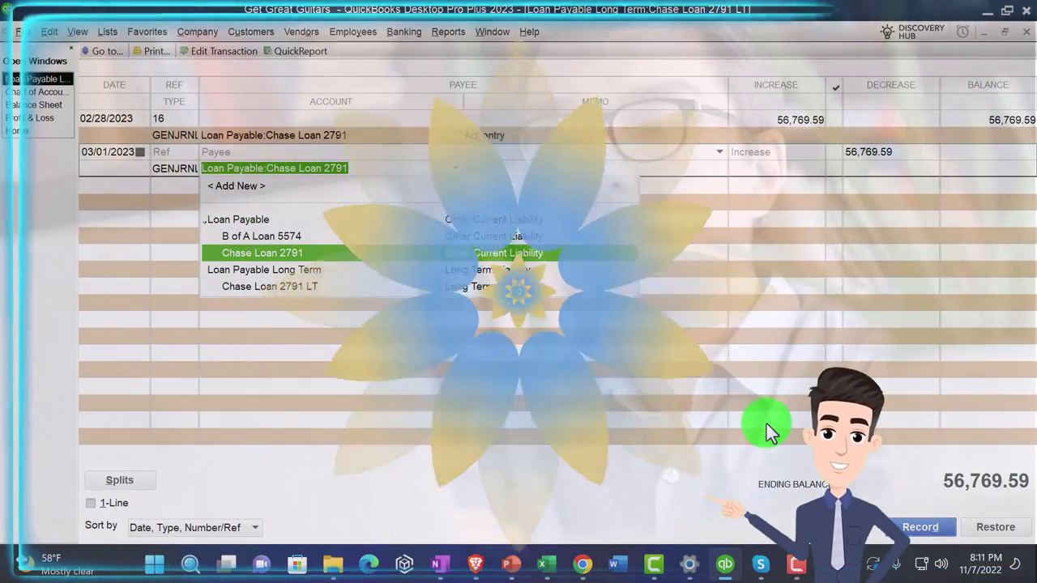
{"action": "key", "text": "Tab"}
{"action": "type", "text": "Rever"}
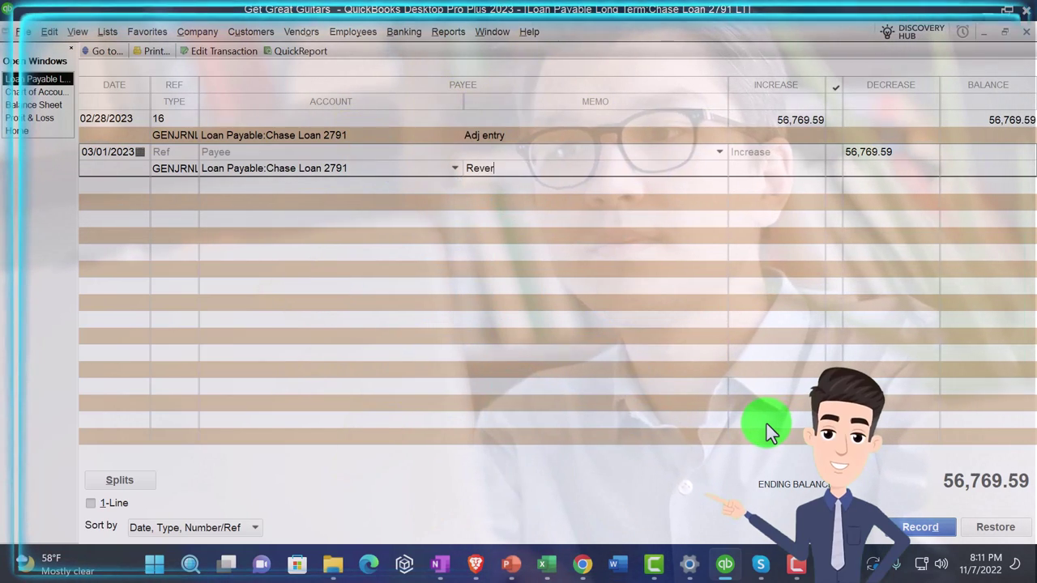
{"action": "type", "text": "sing entry"}
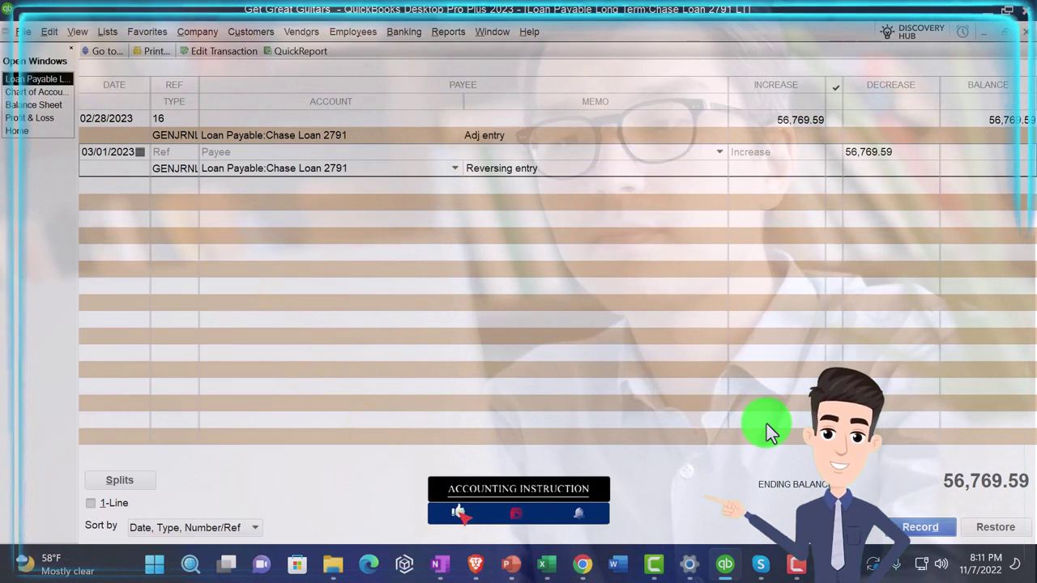
{"action": "key", "text": "Return"}
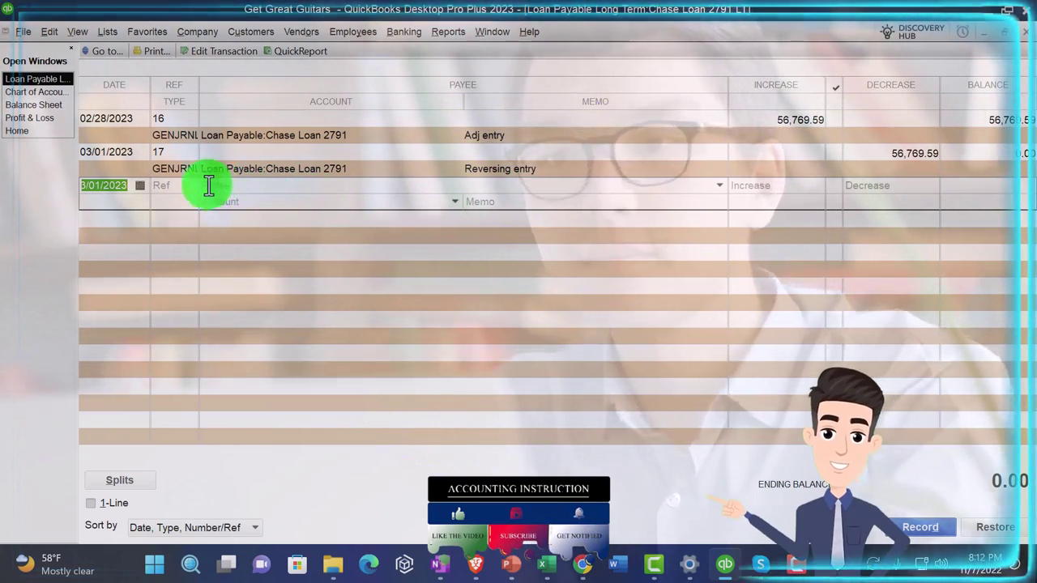
Step: Paste the 'Reversing entry' memo onto line 2 of journal entry 17, save it, and close the register
{"action": "left_click", "coordinate": [181, 173]}
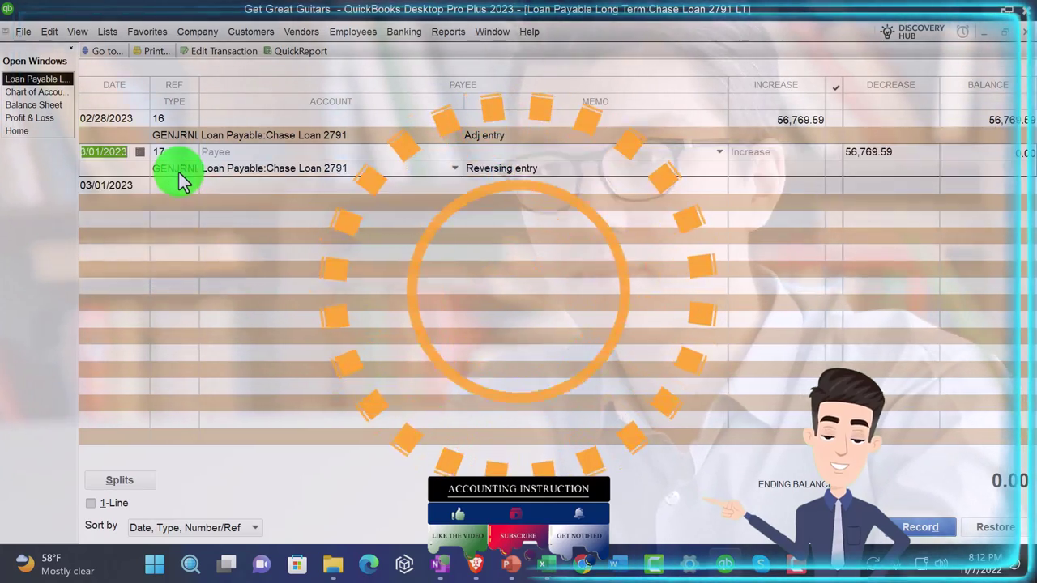
{"action": "double_click", "coordinate": [182, 173]}
{"action": "left_click", "coordinate": [564, 193]}
{"action": "key", "text": "ctrl+c"}
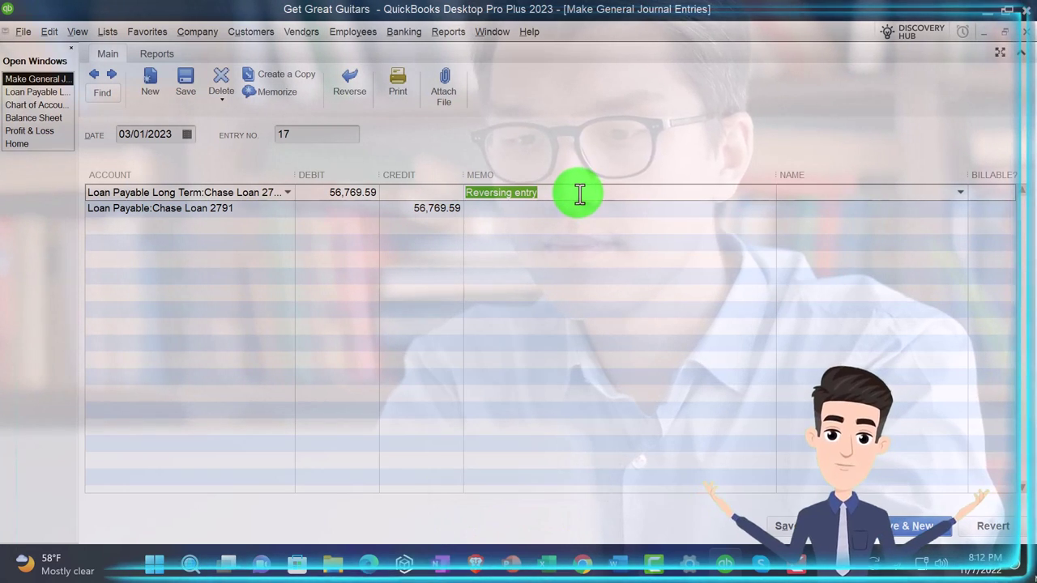
{"action": "left_click", "coordinate": [503, 209]}
{"action": "key", "text": "ctrl+v"}
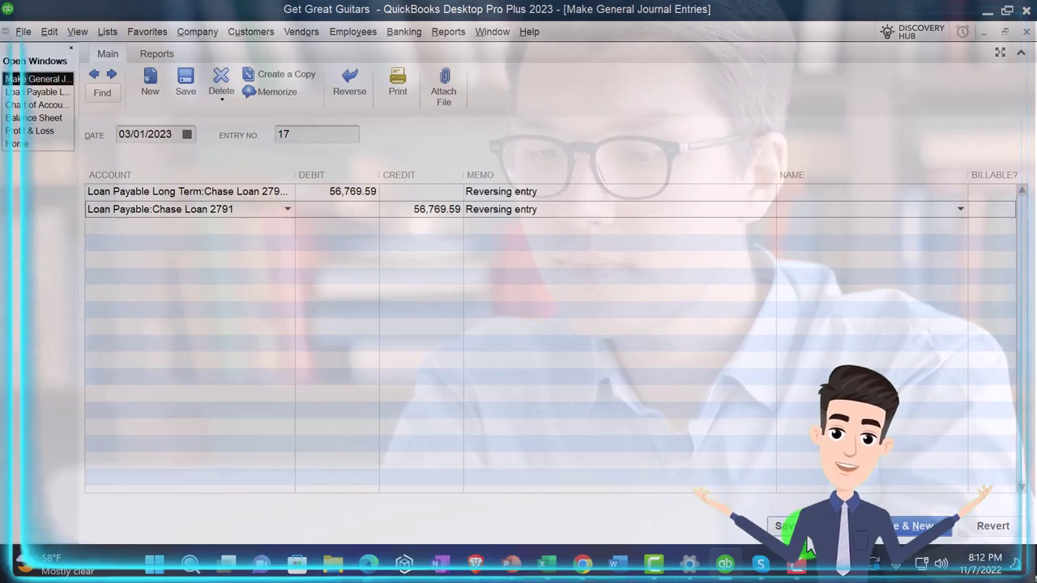
{"action": "key", "text": "Escape"}
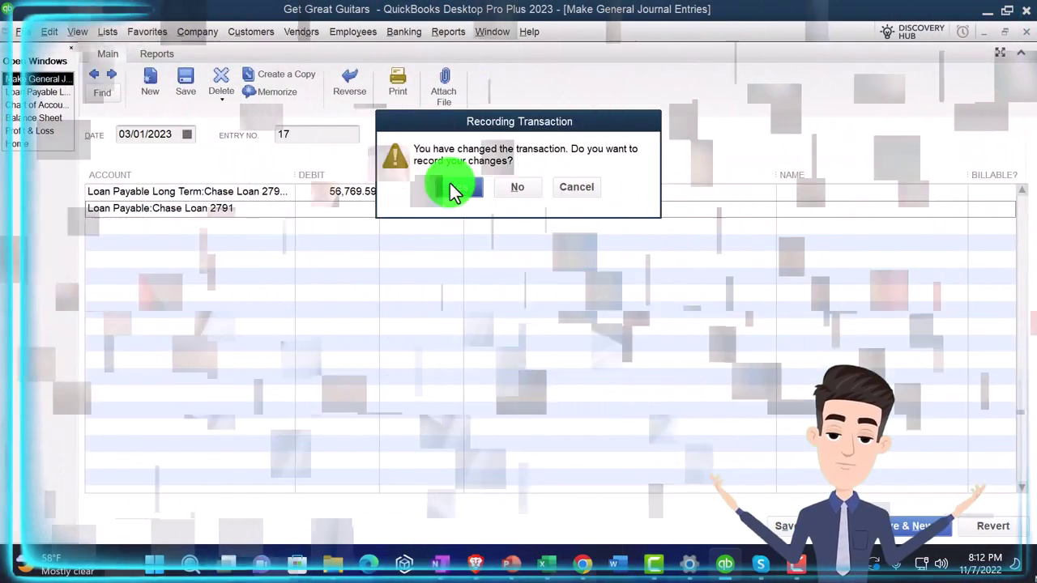
{"action": "left_click", "coordinate": [449, 189]}
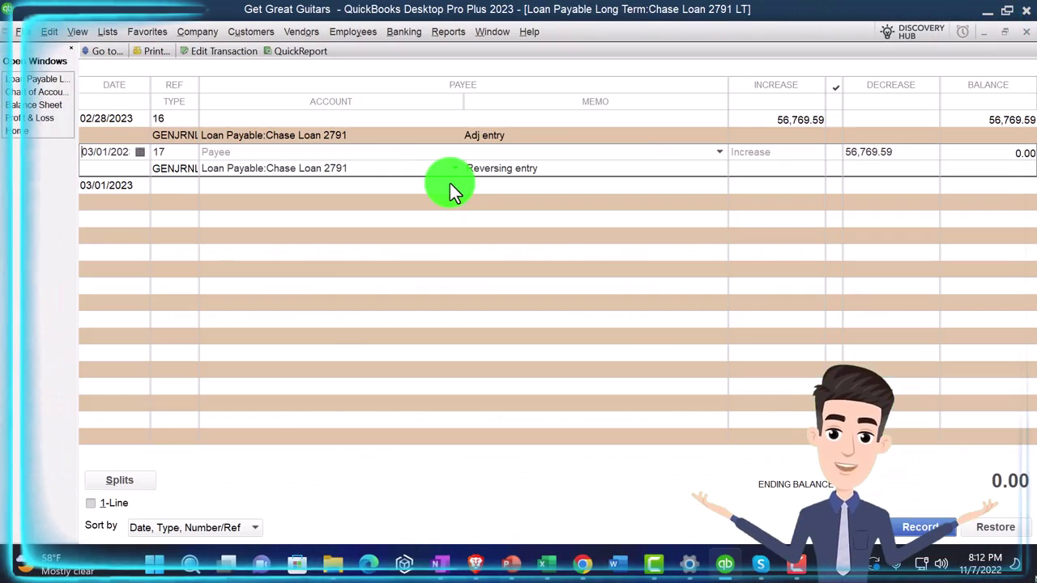
{"action": "left_click", "coordinate": [1022, 33]}
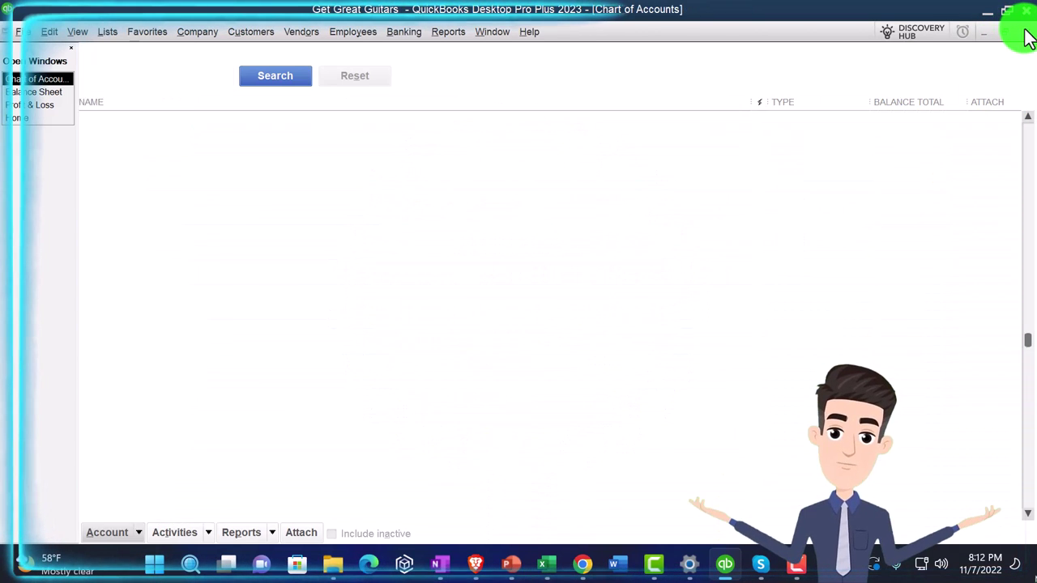
Step: Close the Chart of Accounts and review the Balance Sheet loans, then bring up the Excel amortization table
{"action": "left_click", "coordinate": [1024, 32]}
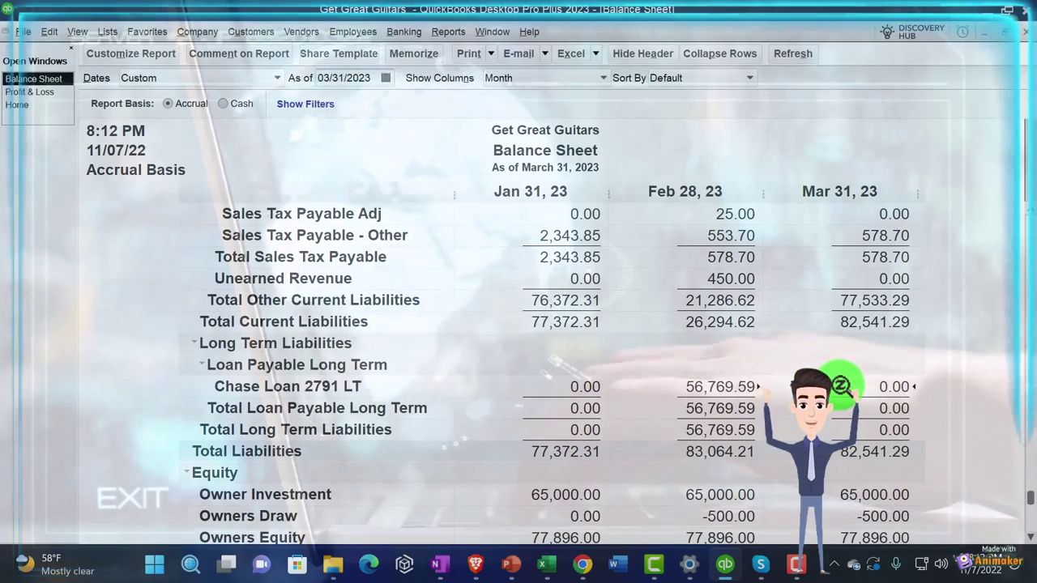
{"action": "scroll", "coordinate": [518, 364], "scroll_direction": "up", "scroll_amount": 2}
{"action": "scroll", "coordinate": [518, 292], "scroll_direction": "up", "scroll_amount": 1}
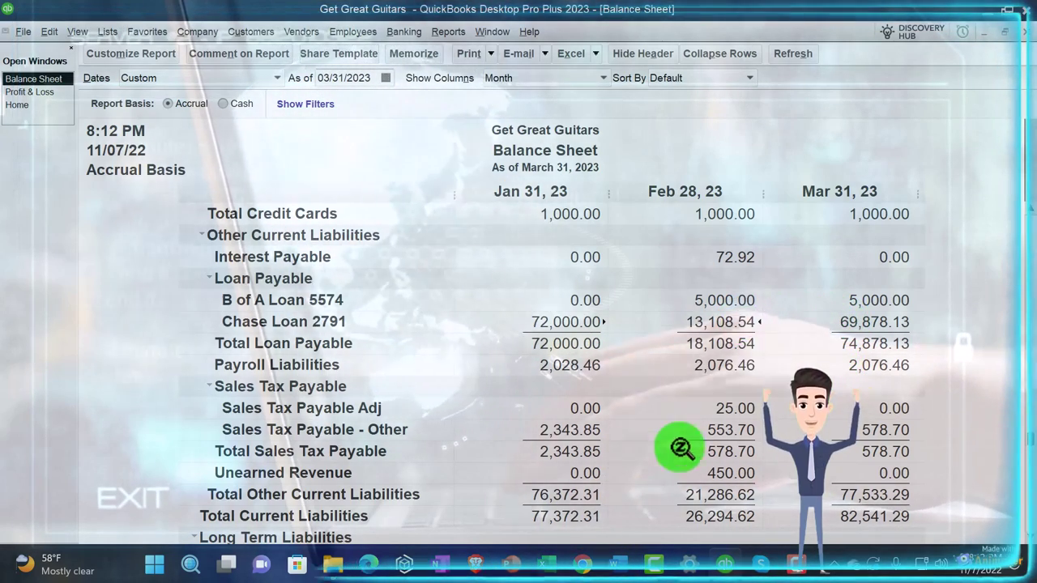
{"action": "left_click", "coordinate": [547, 565]}
Step: Check Excel's K5 short-term 13,108.54, L5 long-term 56,769.59 and I5 balance 69,878.13, then return to QuickBooks
{"action": "left_click", "coordinate": [865, 295]}
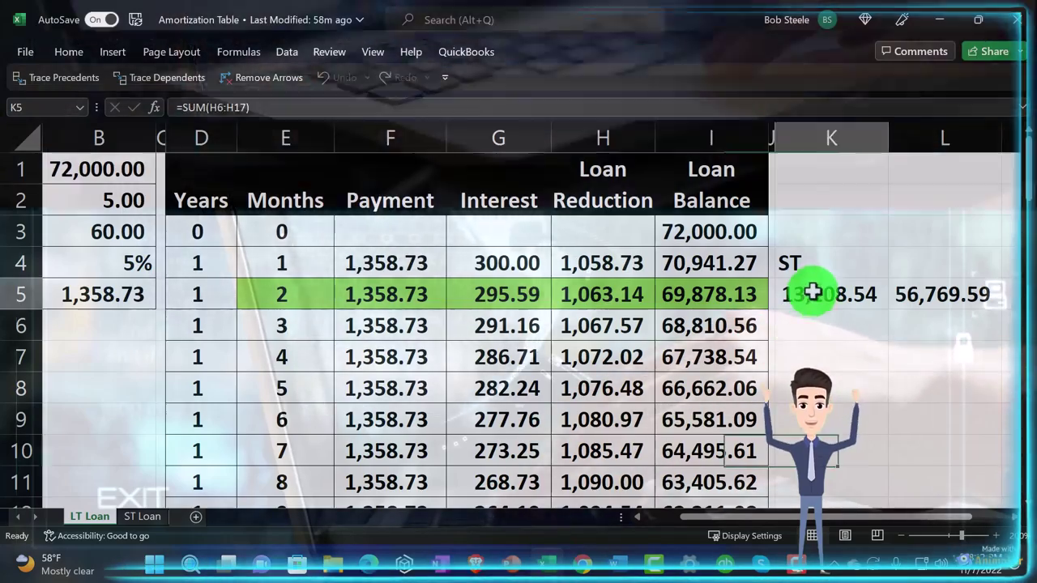
{"action": "left_click", "coordinate": [925, 295]}
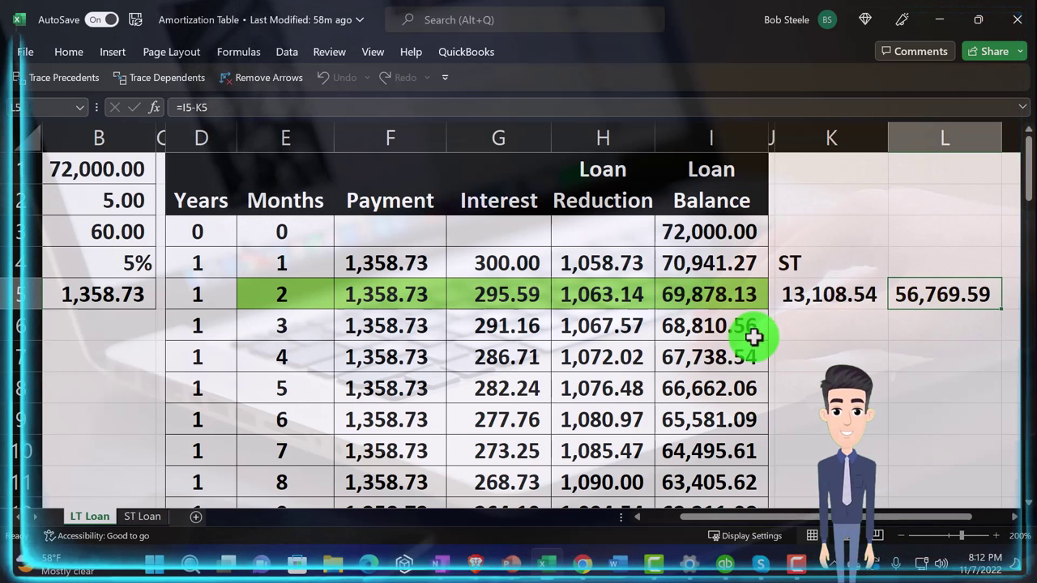
{"action": "key", "text": "Left"}
{"action": "key", "text": "Left"}
{"action": "key", "text": "Left"}
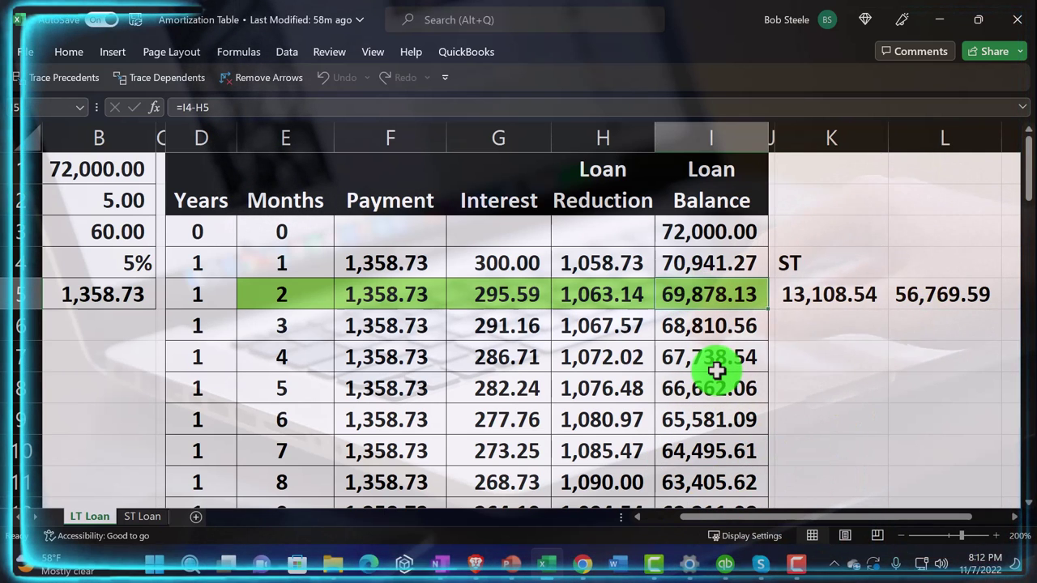
{"action": "left_click", "coordinate": [946, 22]}
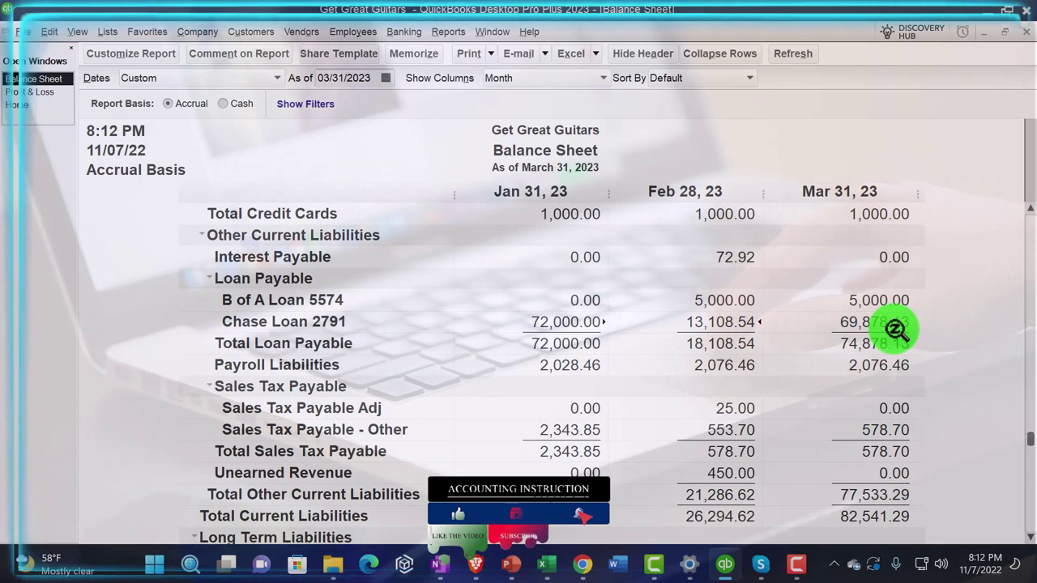
Step: Scroll the Balance Sheet liabilities to check Chase Loan 2791 LT at 0.00 and Total Liabilities at 82,541.29
{"action": "scroll", "coordinate": [895, 328], "scroll_direction": "down", "scroll_amount": 5}
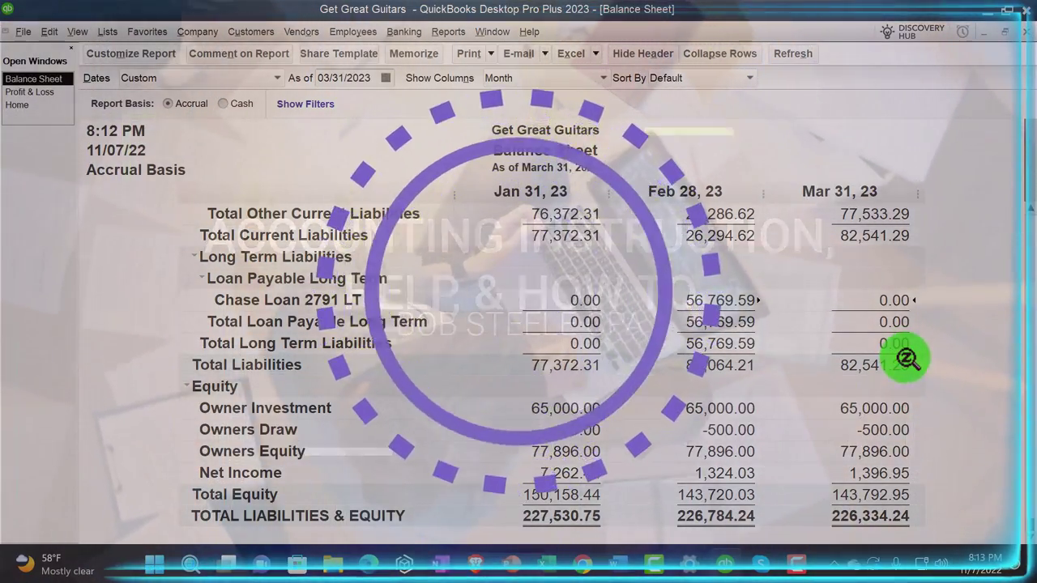
{"action": "scroll", "coordinate": [907, 356], "scroll_direction": "up", "scroll_amount": 3}
{"action": "scroll", "coordinate": [907, 359], "scroll_direction": "up", "scroll_amount": 3}
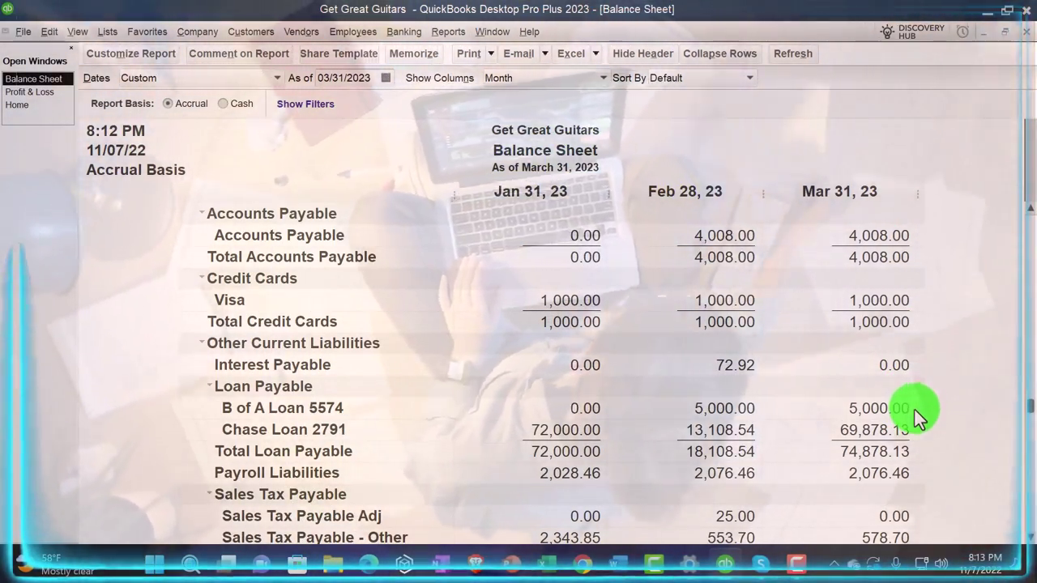
Step: QuickZoom from the Balance Sheet into Chase Loan 2791's February 28 transactions
{"action": "double_click", "coordinate": [891, 426]}
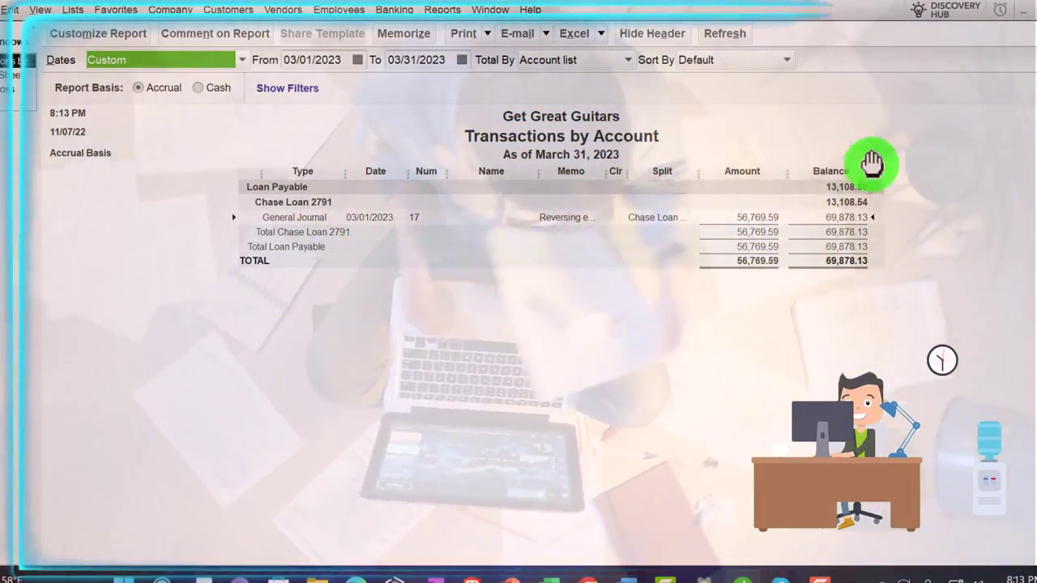
{"action": "key", "text": "Escape"}
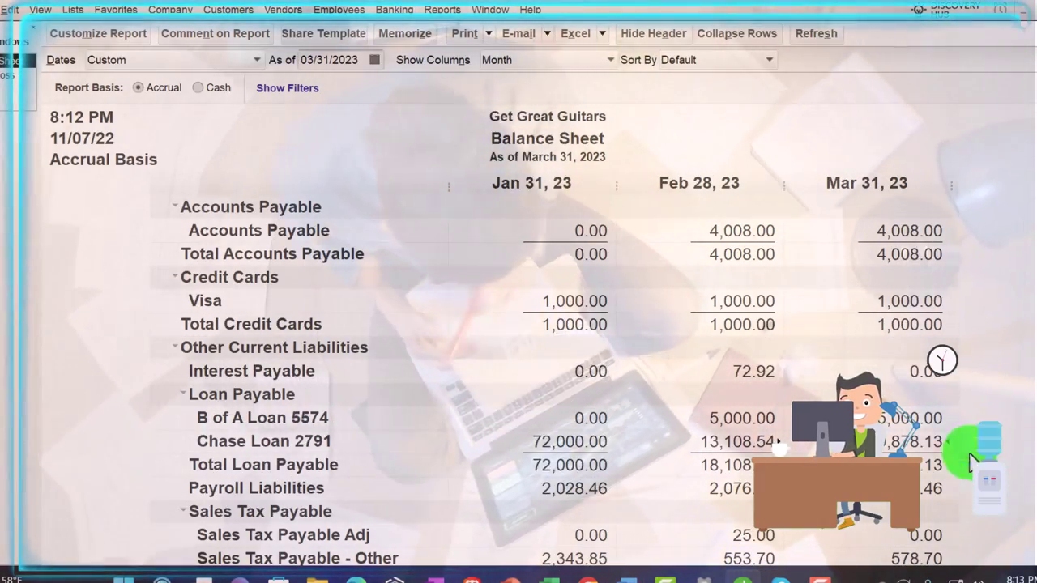
{"action": "double_click", "coordinate": [737, 441]}
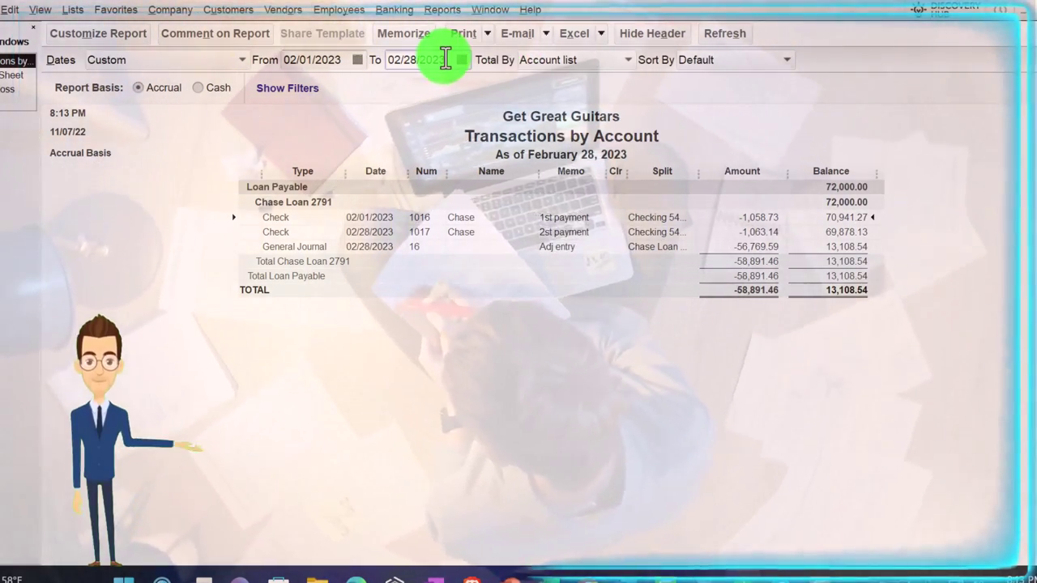
Step: Extend the report's end date to 03/01/2023 so reversing entry 17 appears
{"action": "left_click", "coordinate": [445, 59]}
{"action": "double_click", "coordinate": [445, 59]}
{"action": "type", "text": "03/01/2023"}
{"action": "key", "text": "Tab"}
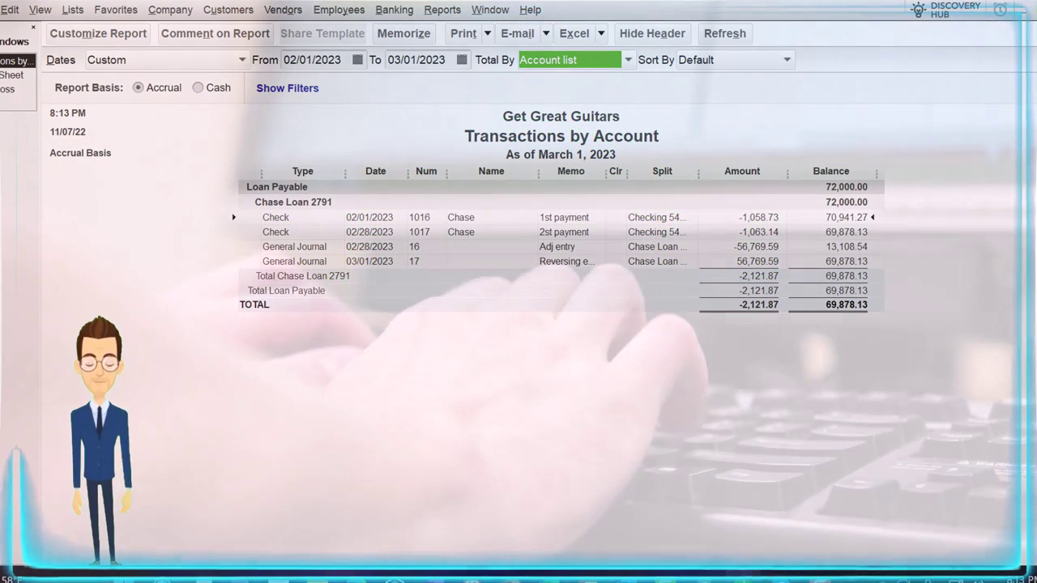
Step: Return to the Balance Sheet and QuickZoom Chase Loan 2791 LT's March 31 balance
{"action": "key", "text": "ctrl+Tab"}
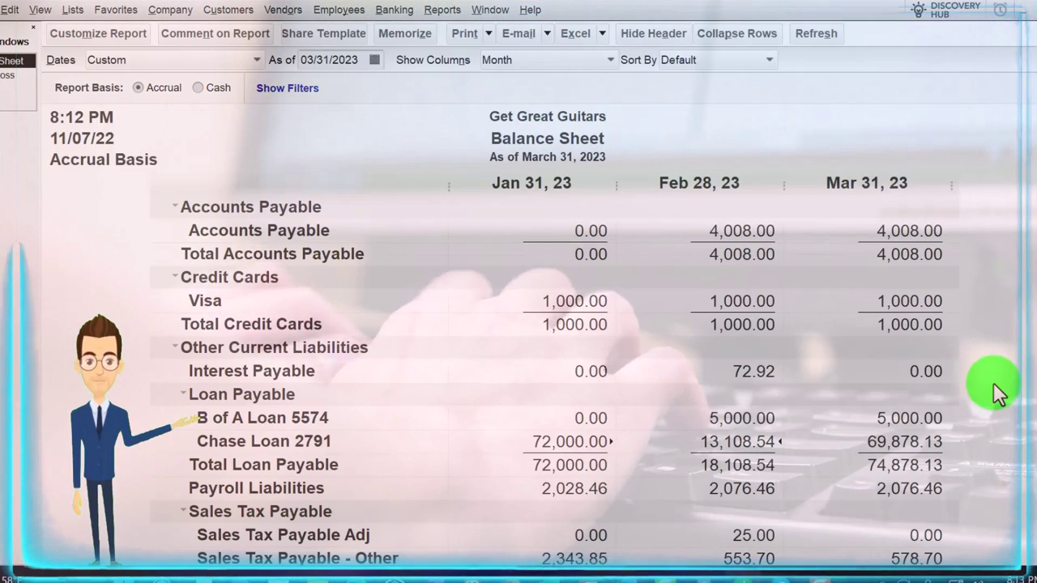
{"action": "scroll", "coordinate": [993, 383], "scroll_direction": "down", "scroll_amount": 5}
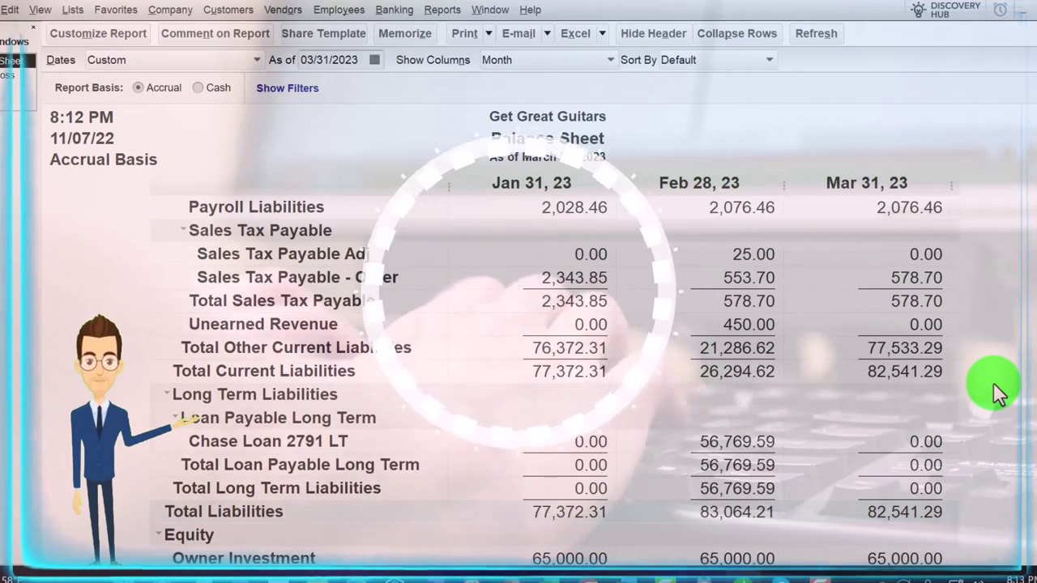
{"action": "scroll", "coordinate": [993, 382], "scroll_direction": "down", "scroll_amount": 1}
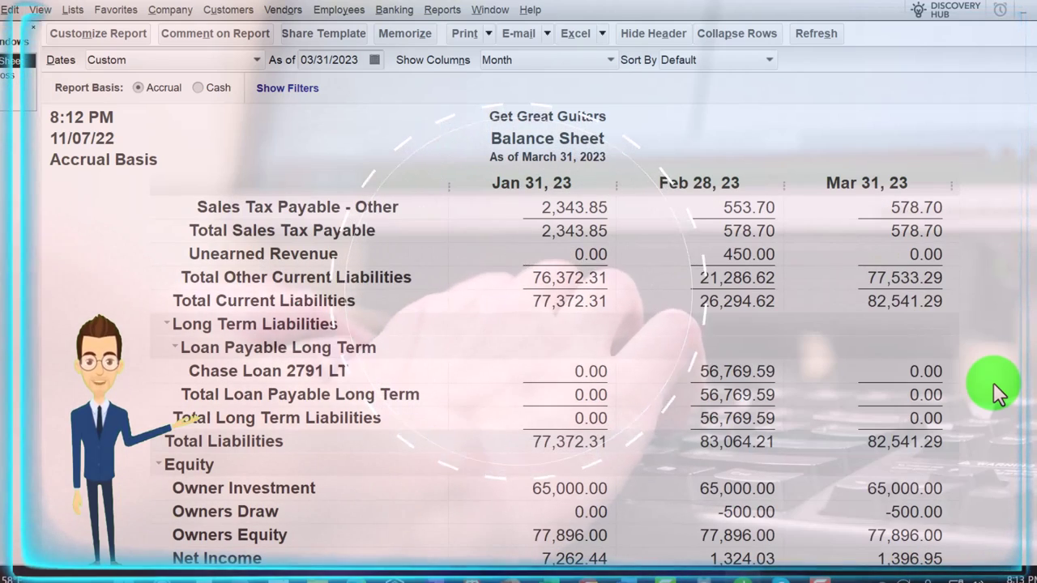
{"action": "double_click", "coordinate": [923, 371]}
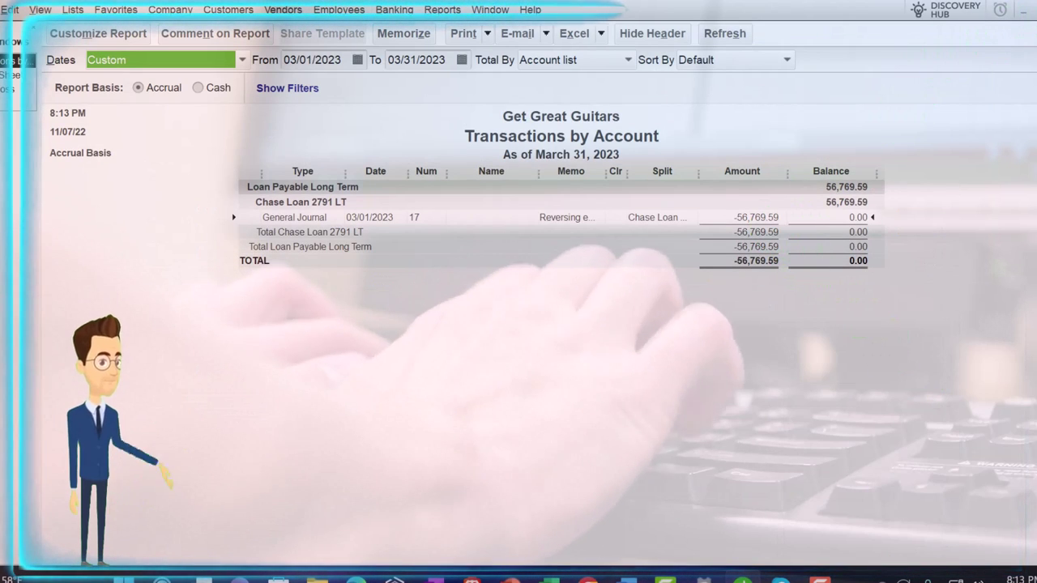
Step: Show Chase Loan 2791 LT's February transactions through 03/01/2023, with entry 16 reversed by entry 17
{"action": "key", "text": "Escape"}
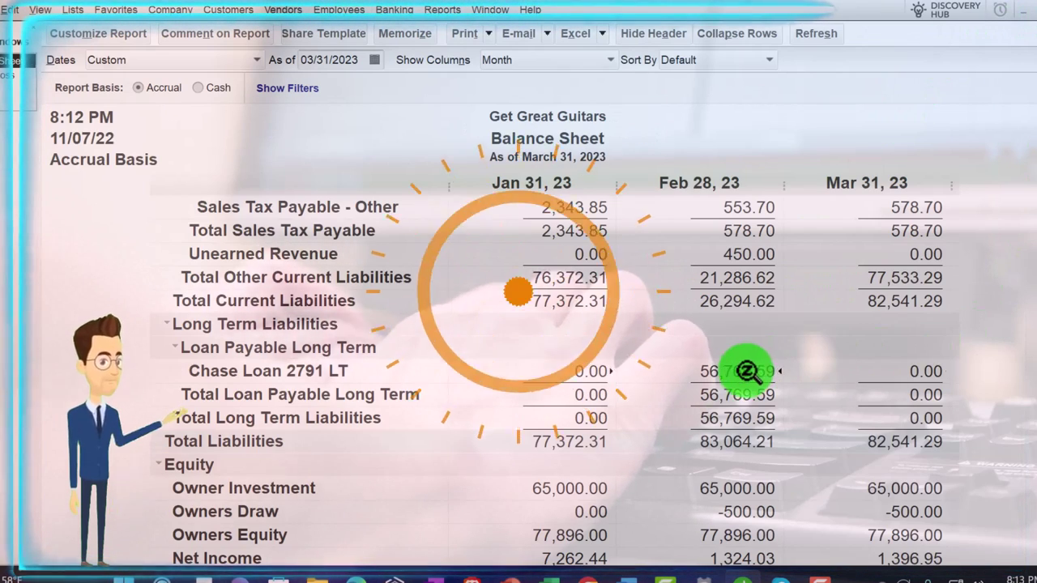
{"action": "double_click", "coordinate": [745, 371]}
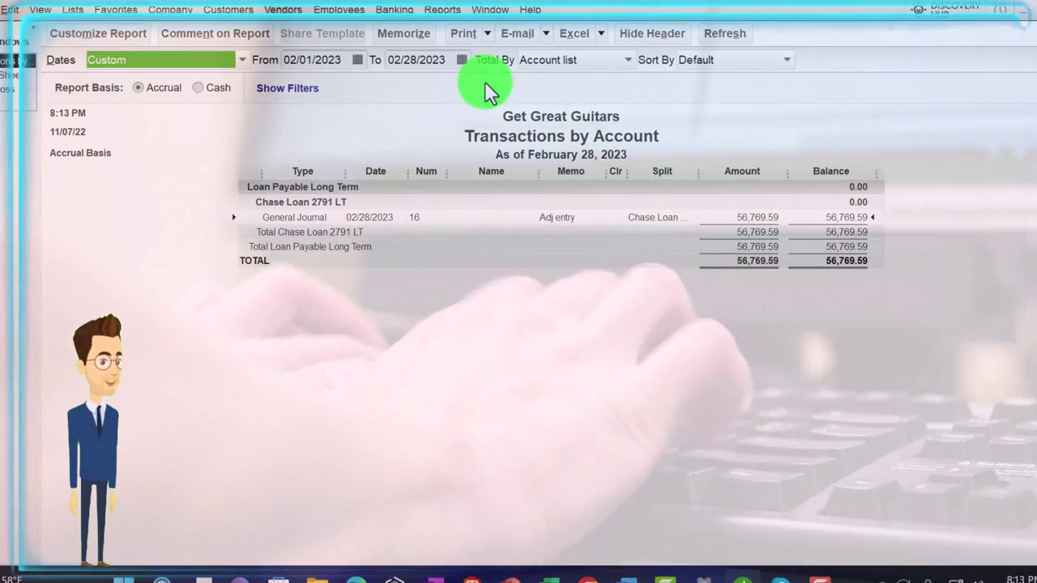
{"action": "double_click", "coordinate": [455, 62]}
{"action": "type", "text": "03/01/2023"}
{"action": "key", "text": "Tab"}
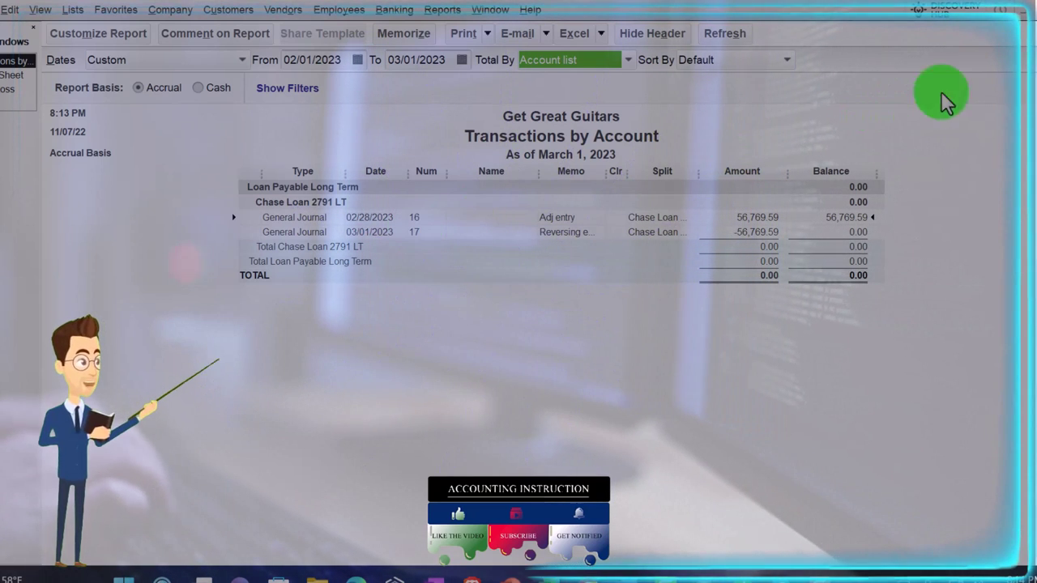
{"action": "key", "text": "Escape"}
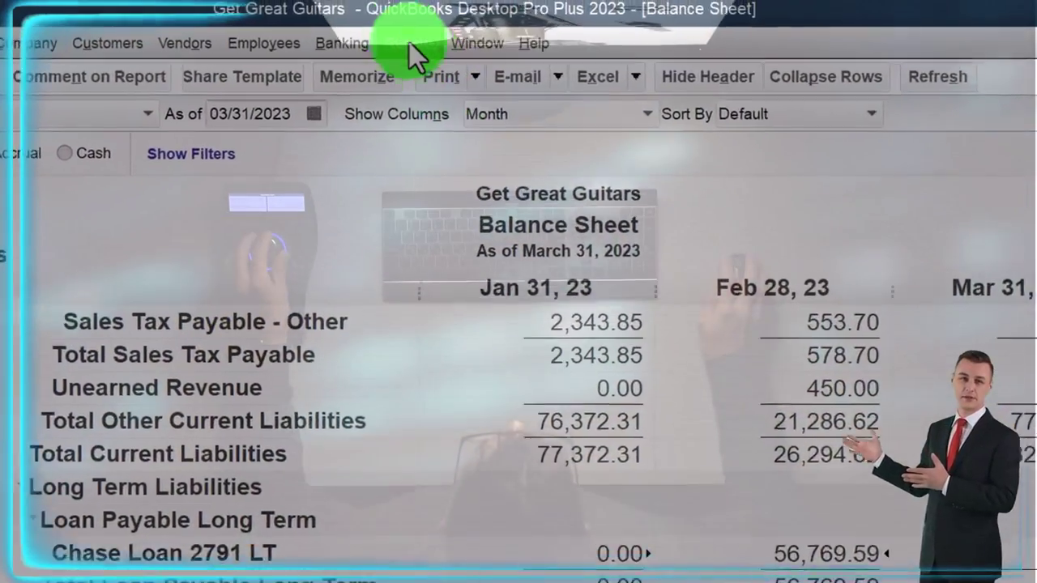
Step: Open the Accountant & Taxes Journal report dated 02/28/2023 to 02/28/2023
{"action": "left_click", "coordinate": [408, 45]}
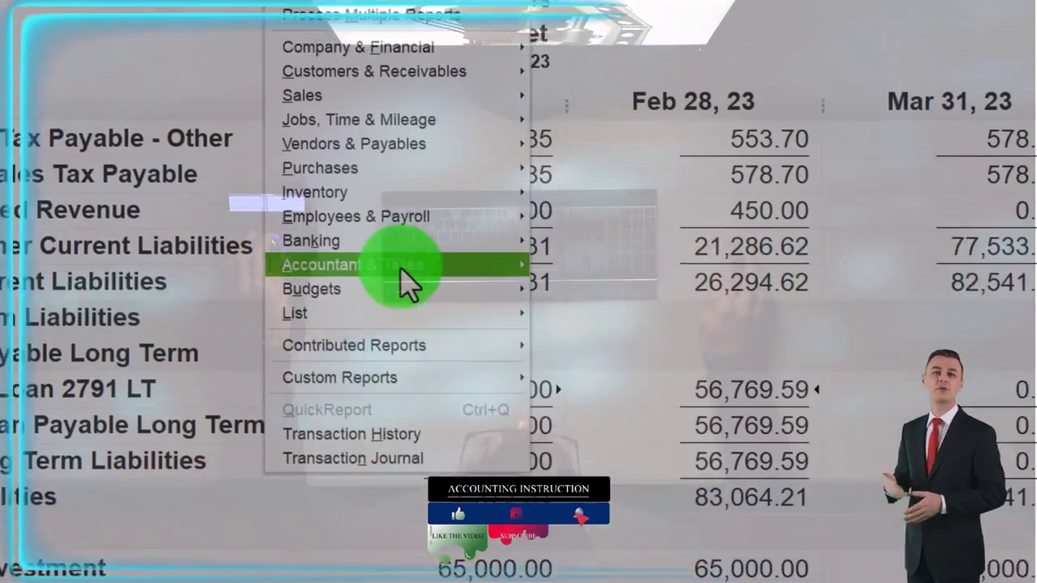
{"action": "mouse_move", "coordinate": [538, 484]}
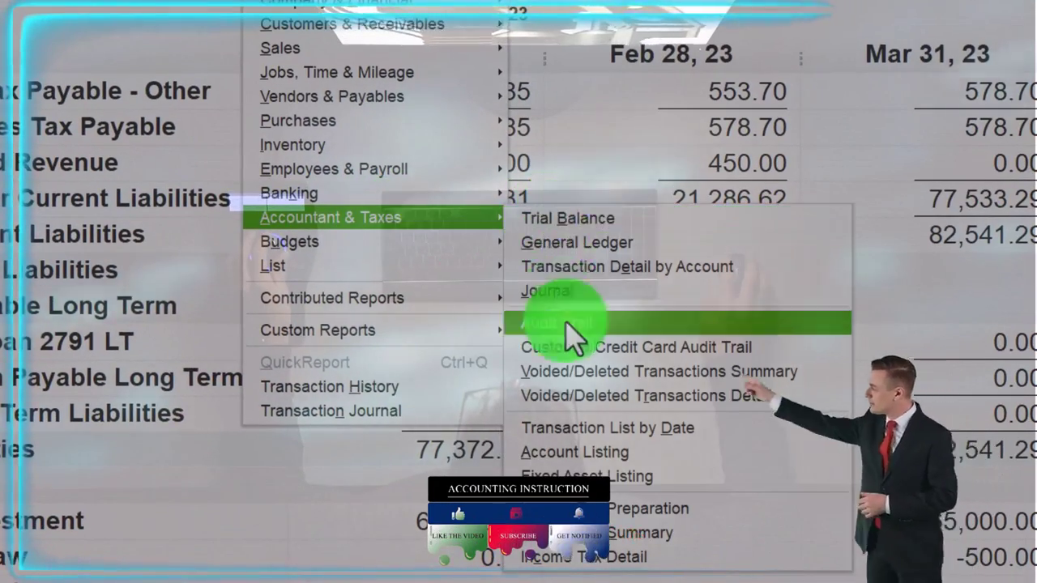
{"action": "left_click", "coordinate": [578, 301]}
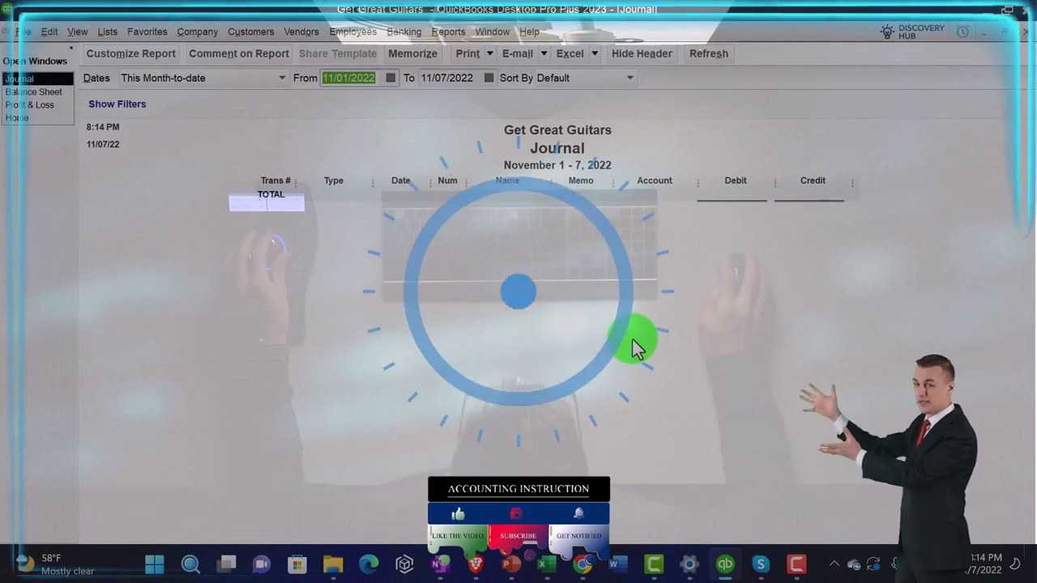
{"action": "type", "text": "02/28/2023"}
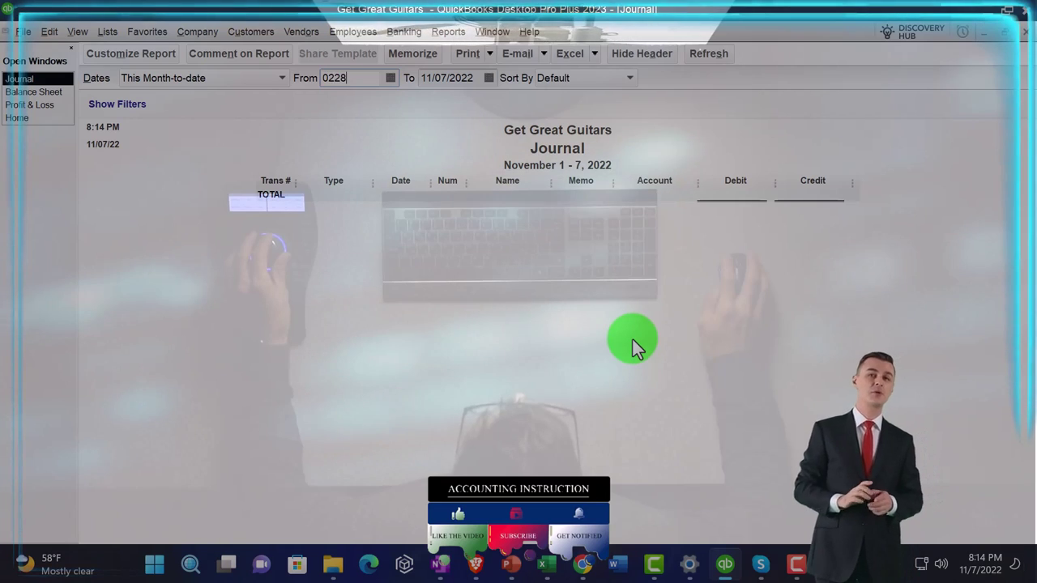
{"action": "key", "text": "Tab"}
{"action": "type", "text": "02/28/2023"}
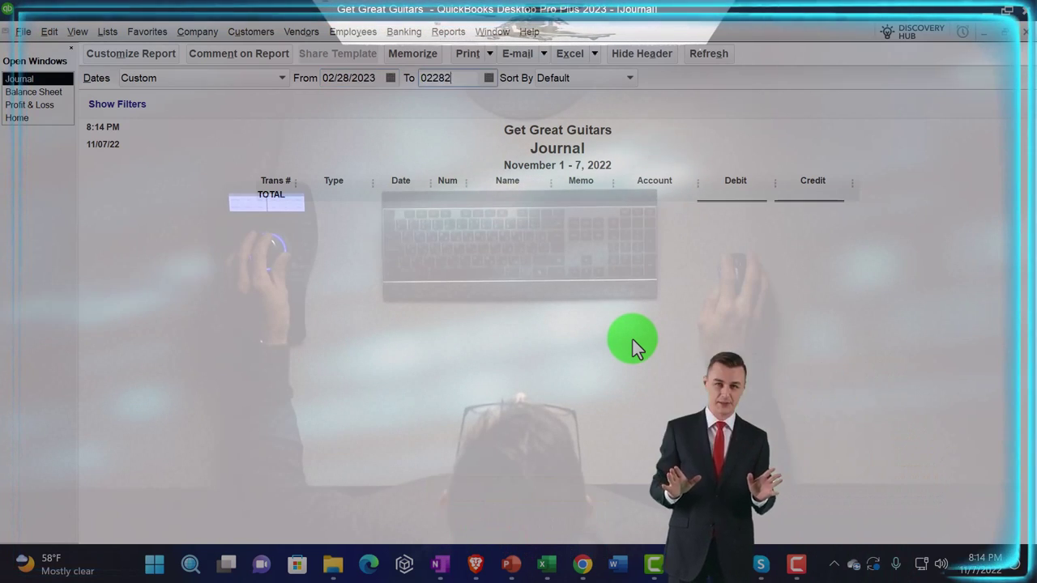
{"action": "key", "text": "Tab"}
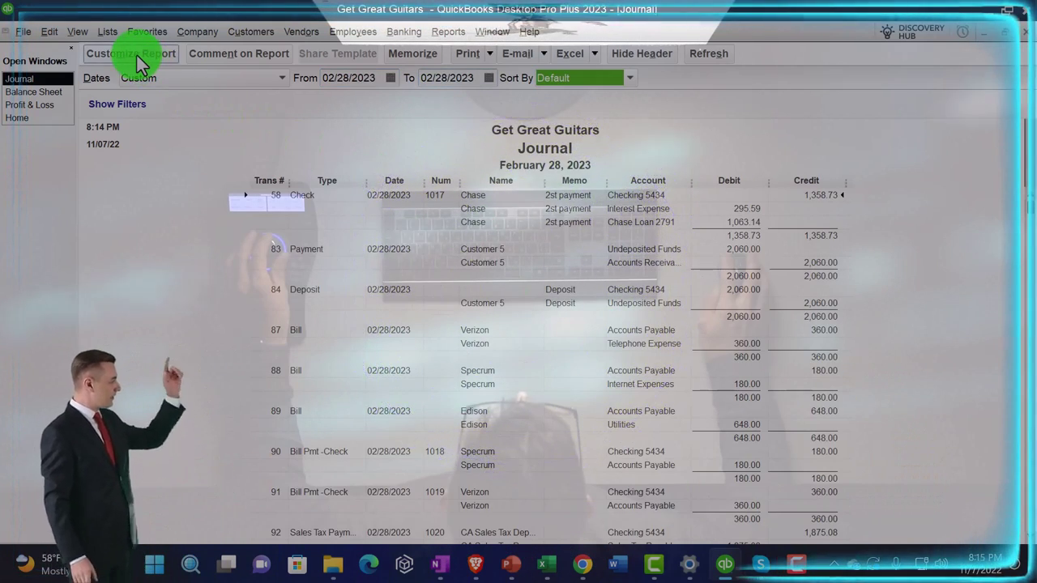
Step: Filter the Journal report to Transaction Type Journal
{"action": "left_click", "coordinate": [136, 54]}
{"action": "left_click", "coordinate": [179, 42]}
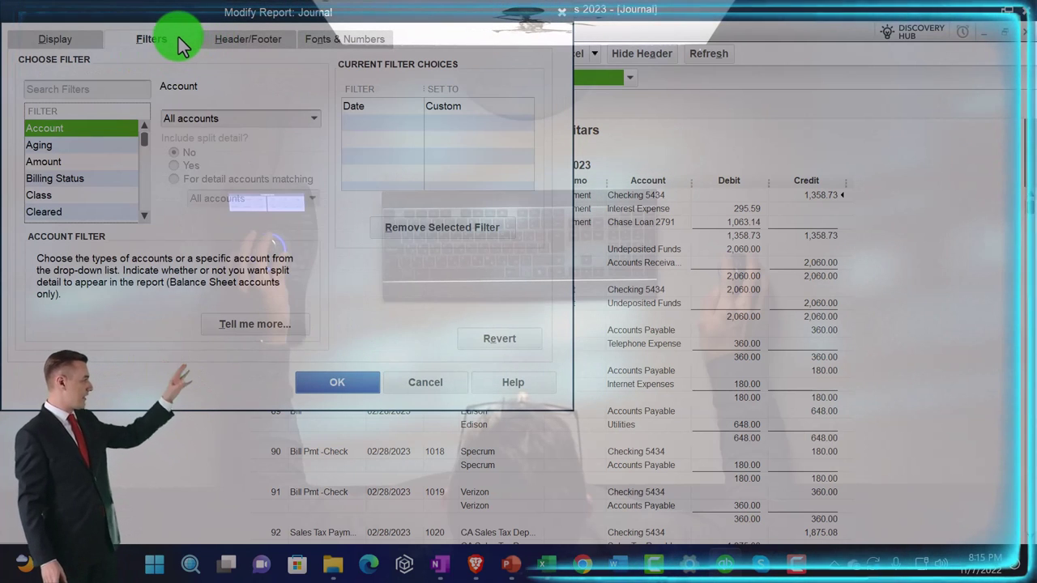
{"action": "left_click_drag", "start_coordinate": [144, 140], "coordinate": [141, 211]}
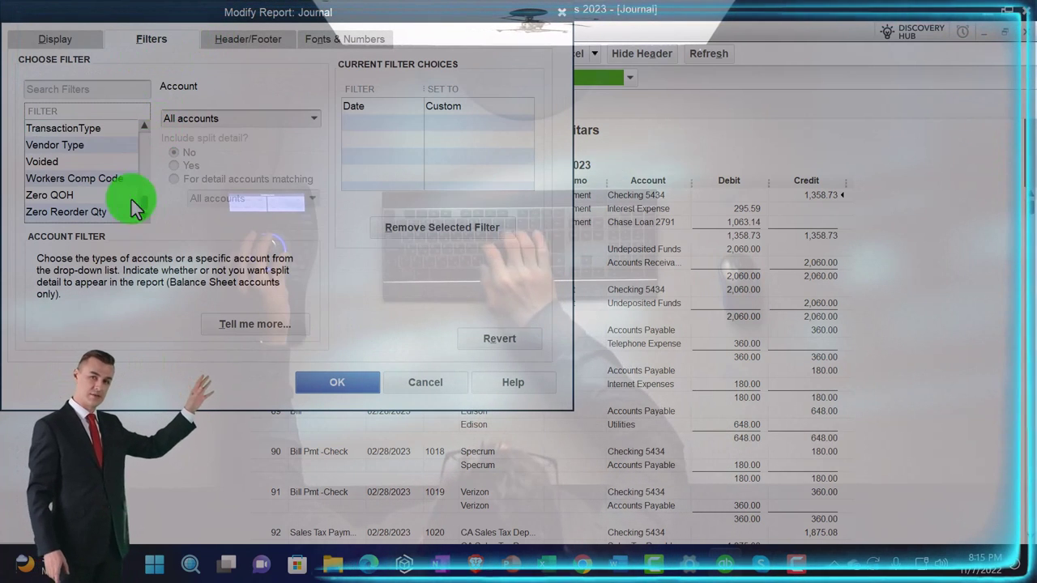
{"action": "left_click", "coordinate": [88, 134]}
{"action": "left_click", "coordinate": [232, 119]}
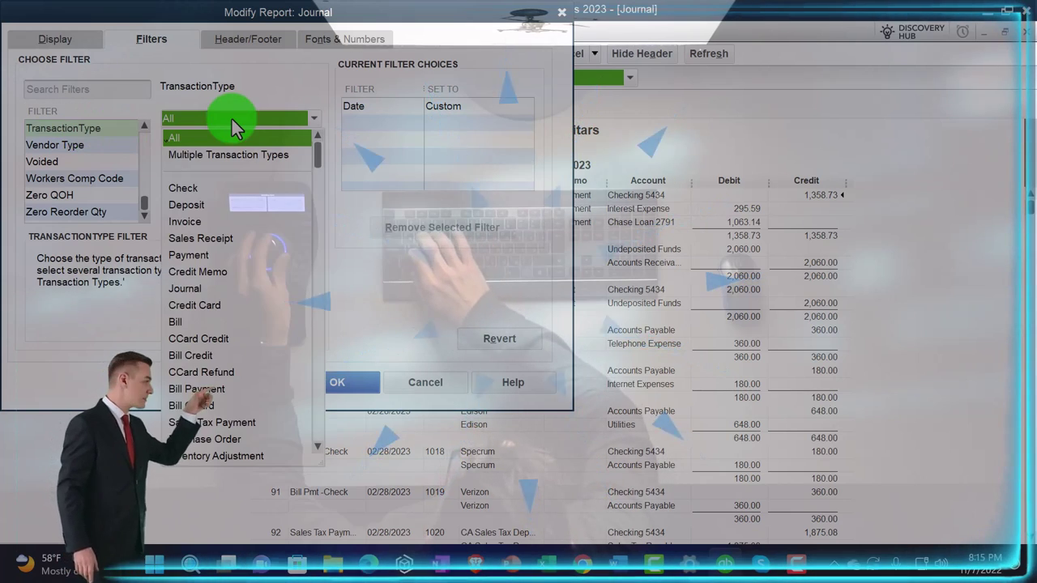
{"action": "left_click", "coordinate": [197, 288]}
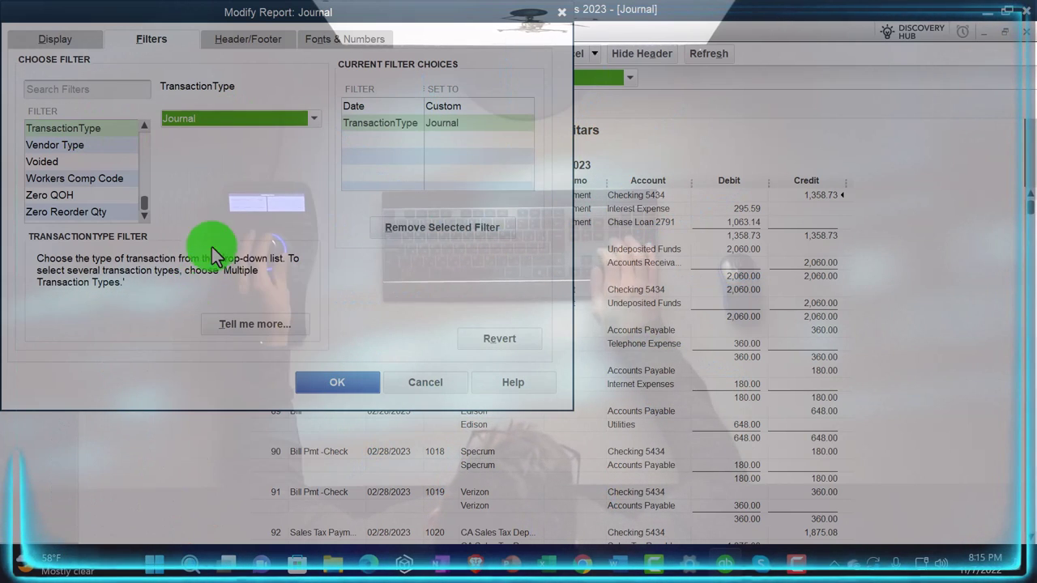
Step: Change the column label font size to 11, applying it to related labels too
{"action": "left_click", "coordinate": [323, 43]}
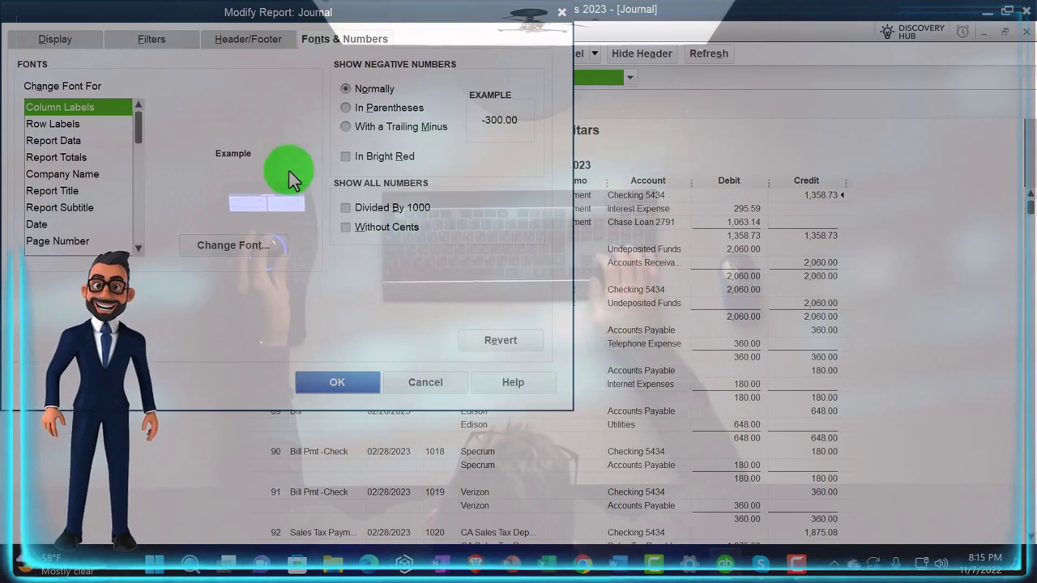
{"action": "left_click", "coordinate": [273, 244]}
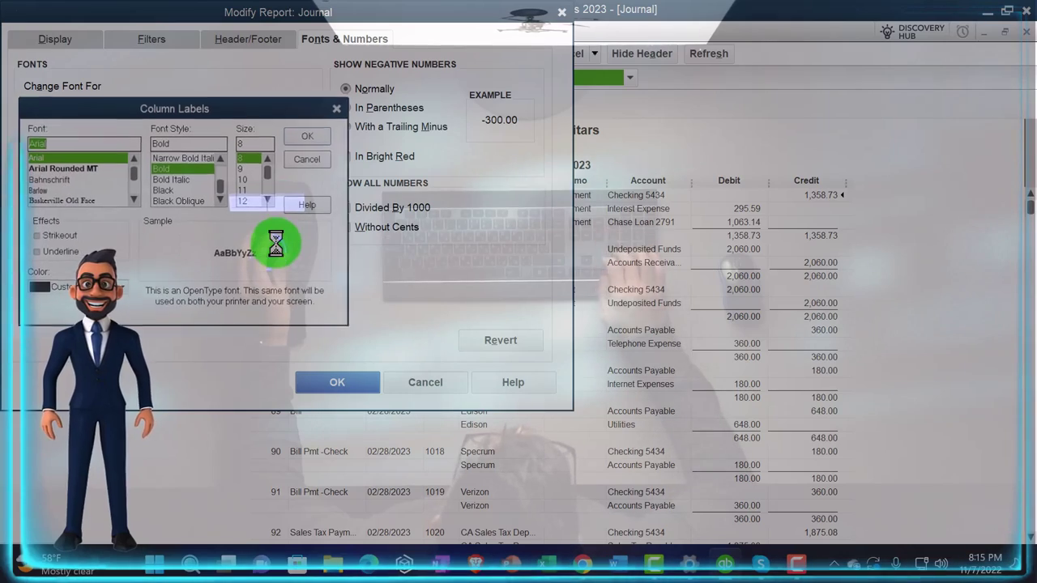
{"action": "left_click", "coordinate": [250, 190]}
{"action": "left_click", "coordinate": [301, 138]}
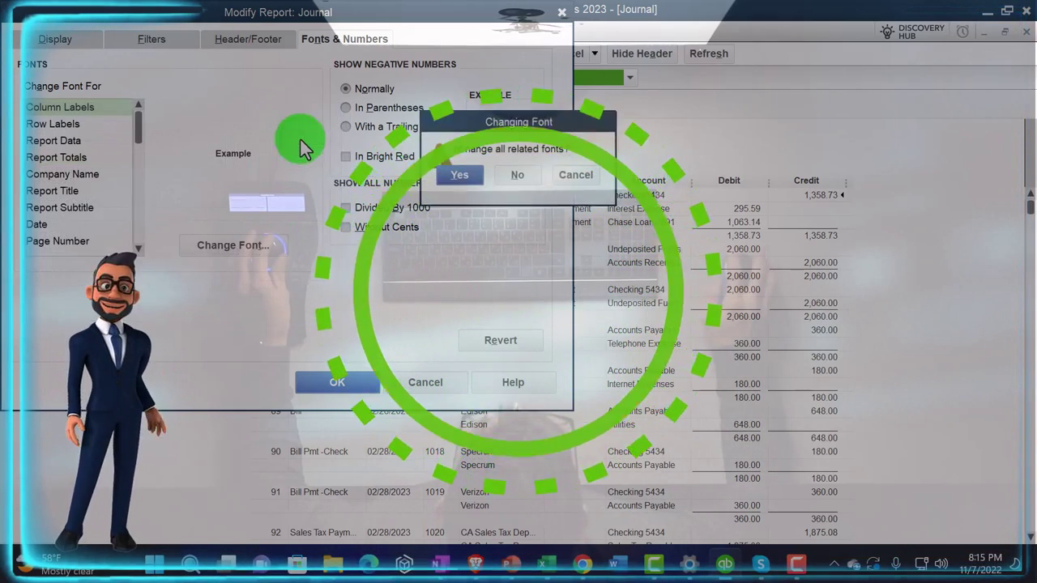
{"action": "left_click", "coordinate": [440, 178]}
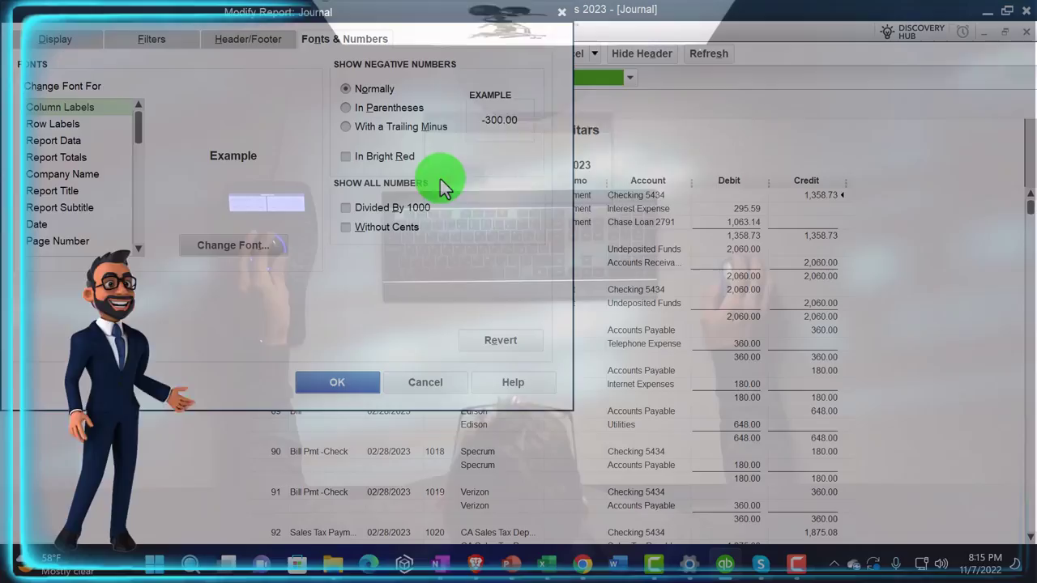
{"action": "left_click", "coordinate": [349, 380]}
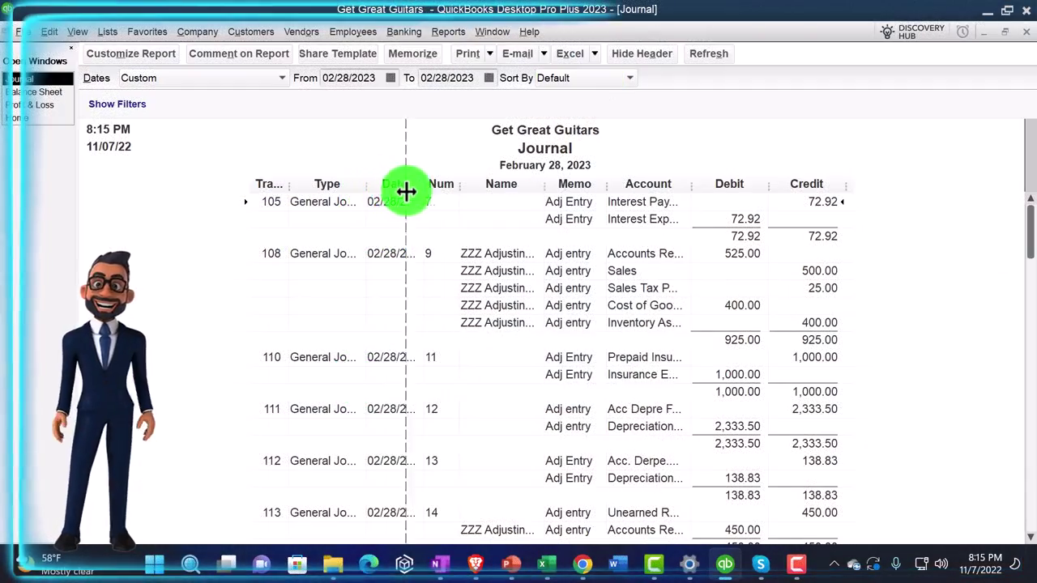
Step: Widen the Type, Name, Memo and Account columns to read the 56,769.59 entry to Chase Loan 2791 LT
{"action": "left_click_drag", "start_coordinate": [406, 191], "coordinate": [480, 189]}
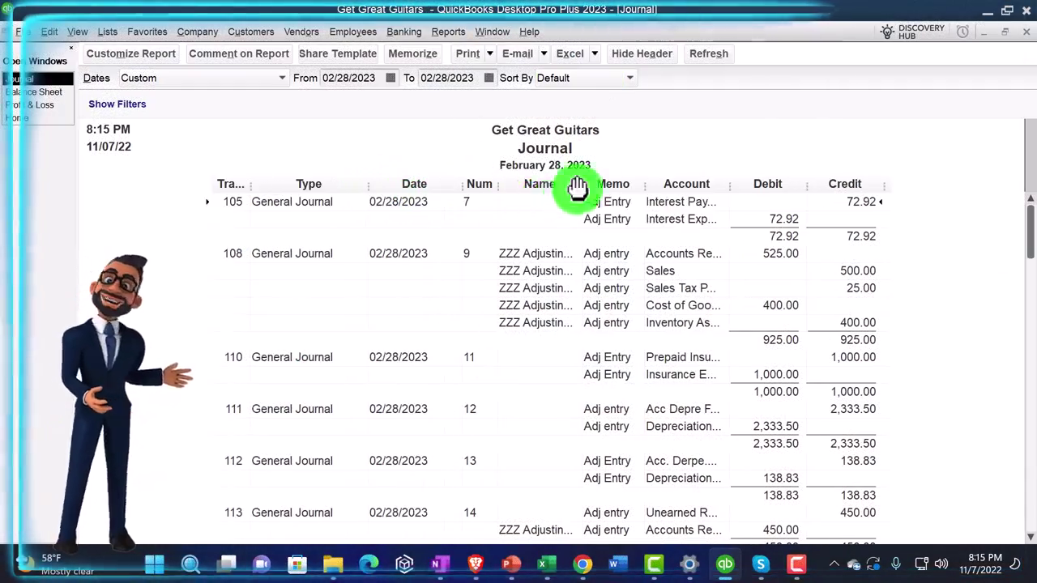
{"action": "left_click_drag", "start_coordinate": [636, 190], "coordinate": [709, 185]}
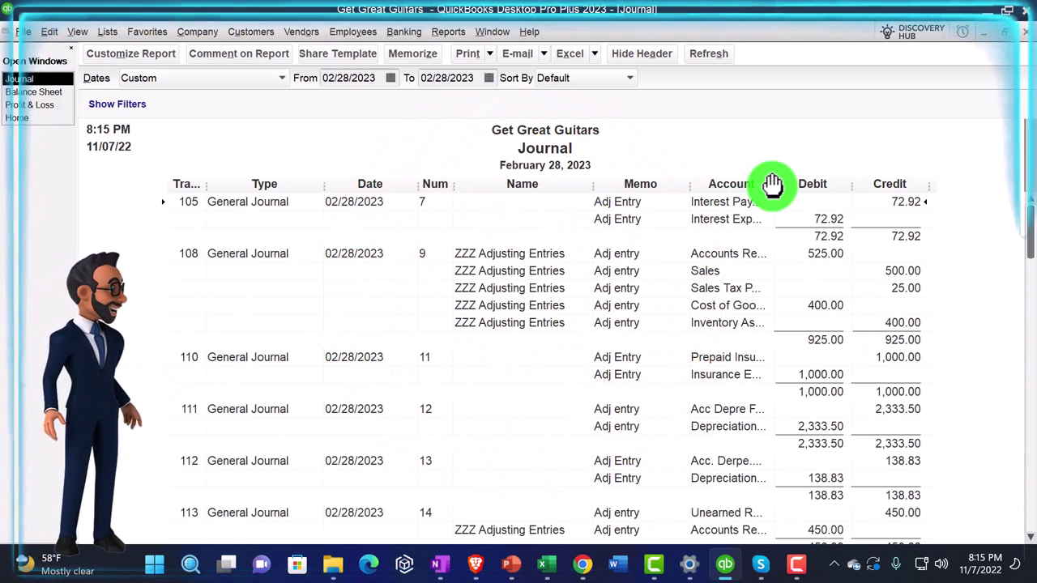
{"action": "left_click_drag", "start_coordinate": [813, 188], "coordinate": [810, 194]}
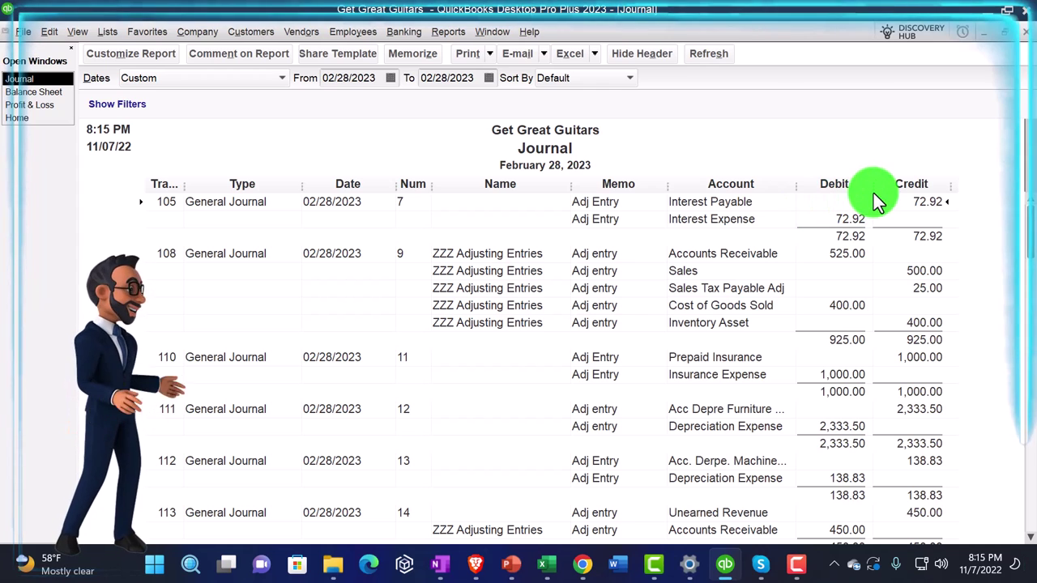
{"action": "left_click_drag", "start_coordinate": [798, 188], "coordinate": [818, 187]}
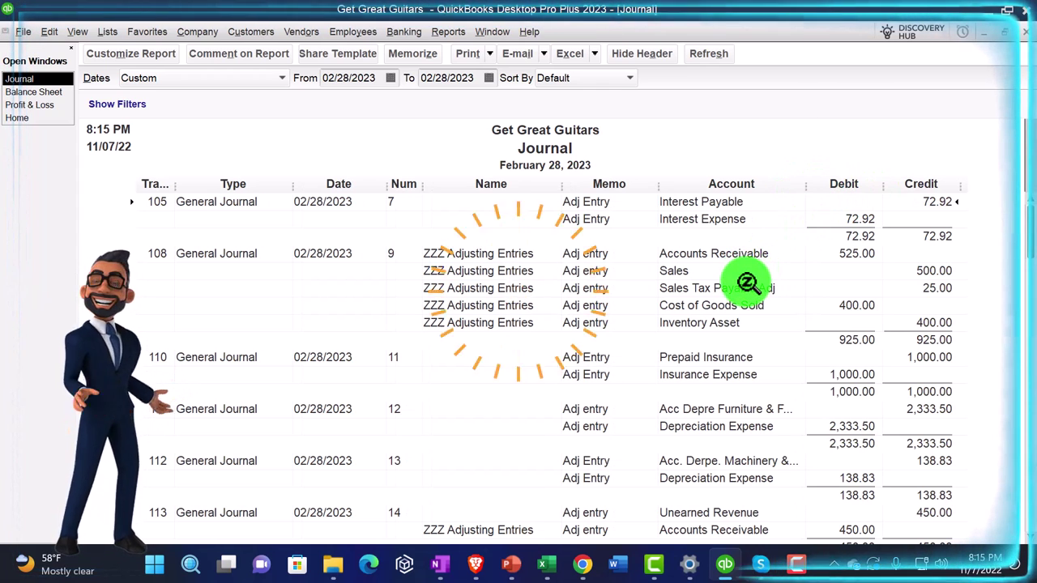
{"action": "scroll", "coordinate": [747, 282], "scroll_direction": "down", "scroll_amount": 3}
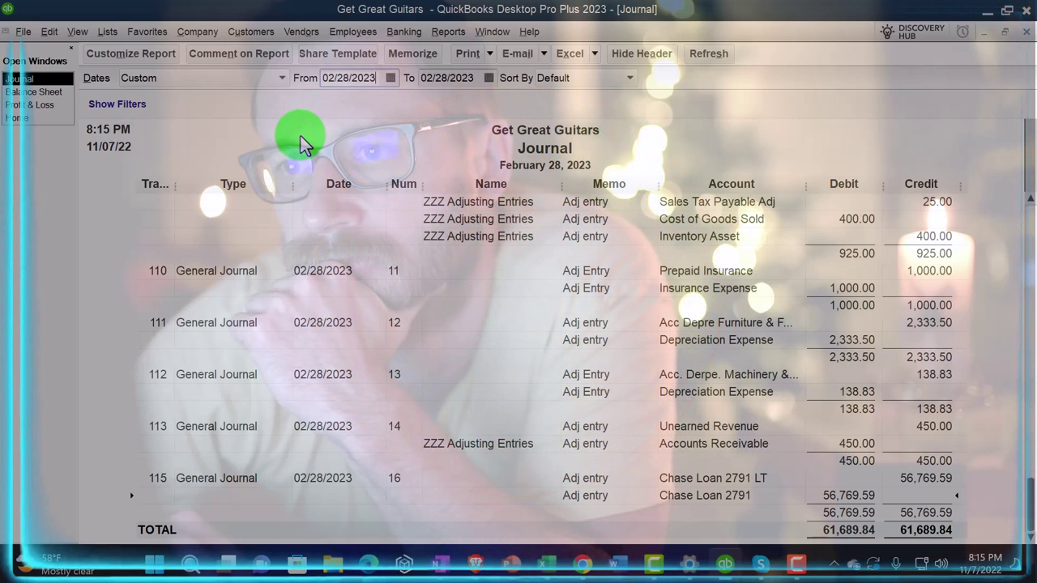
Step: Move the Journal's From and To dates to 03/01/2023 to list the reversing entries
{"action": "key", "text": "plus"}
{"action": "key", "text": "Tab"}
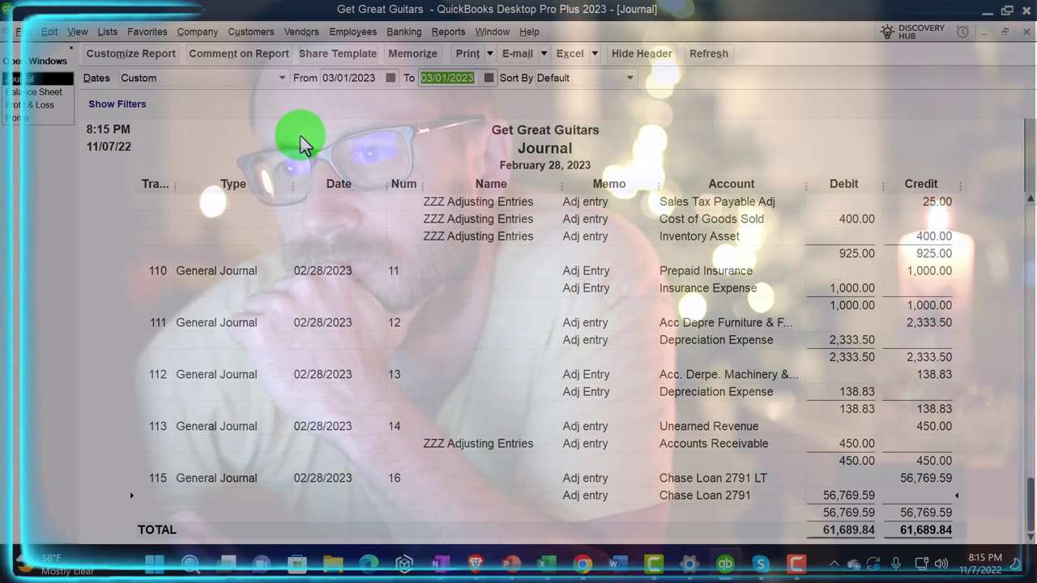
{"action": "key", "text": "Tab"}
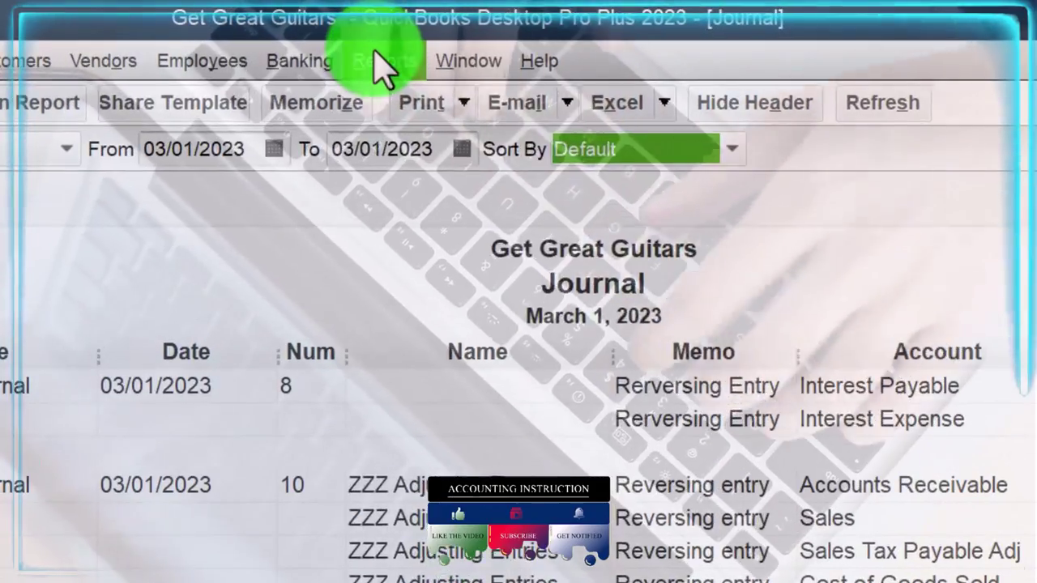
Step: Open the Trial Balance report for 01/01/2023 through 02/28/2023
{"action": "left_click", "coordinate": [375, 59]}
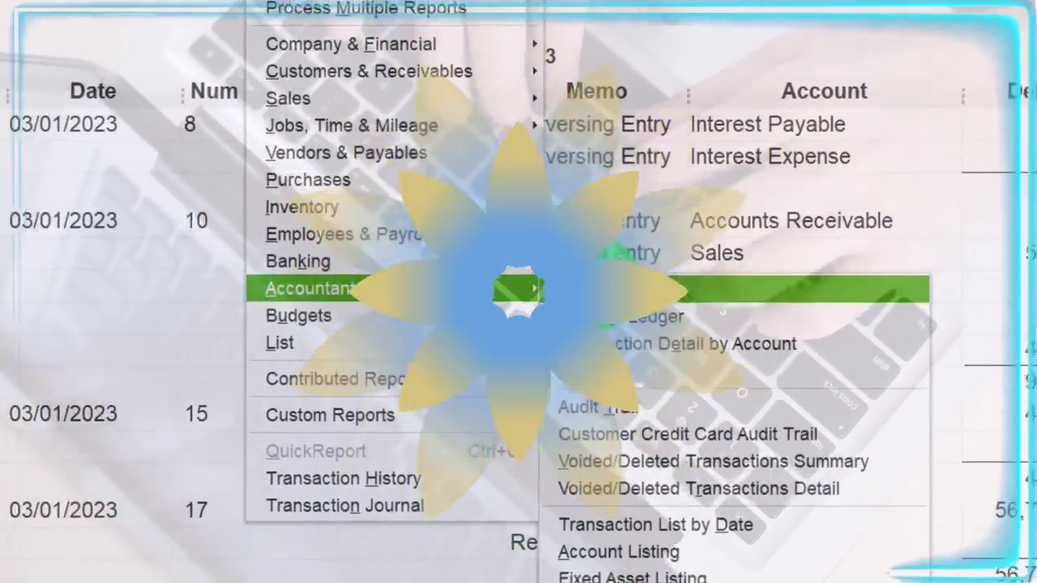
{"action": "left_click", "coordinate": [567, 293]}
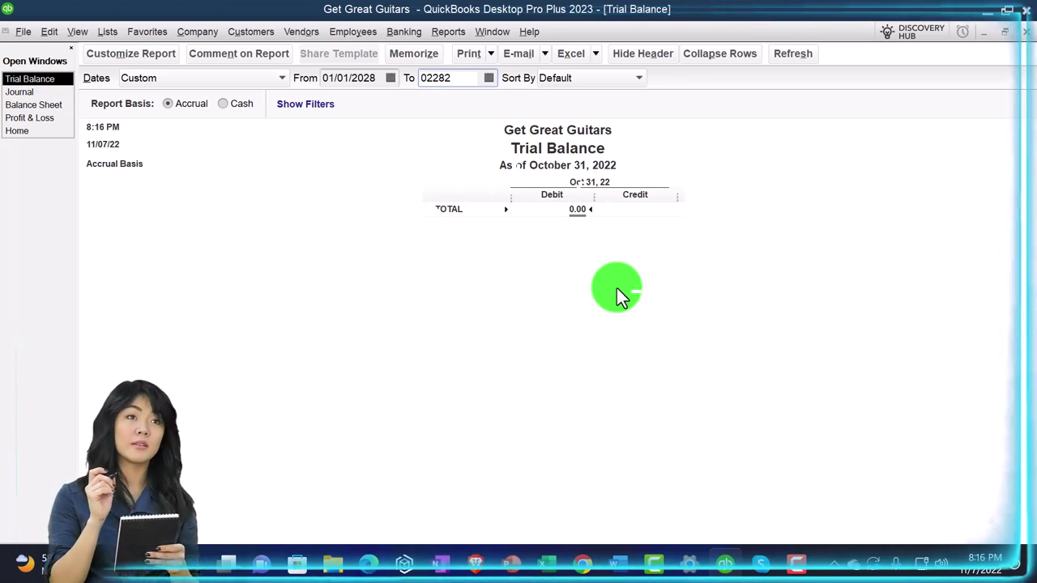
{"action": "left_click", "coordinate": [377, 77]}
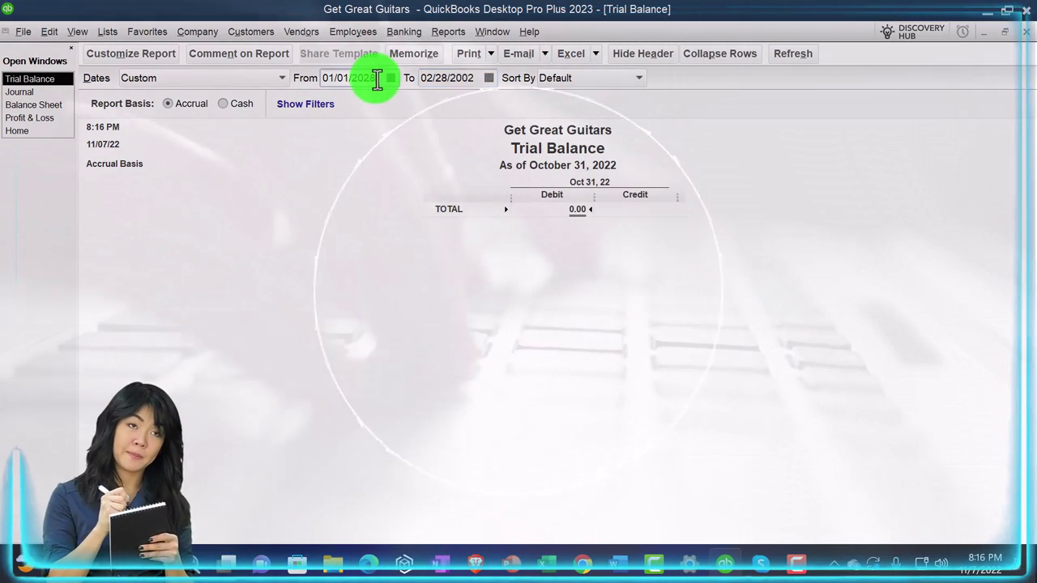
{"action": "type", "text": "010123"}
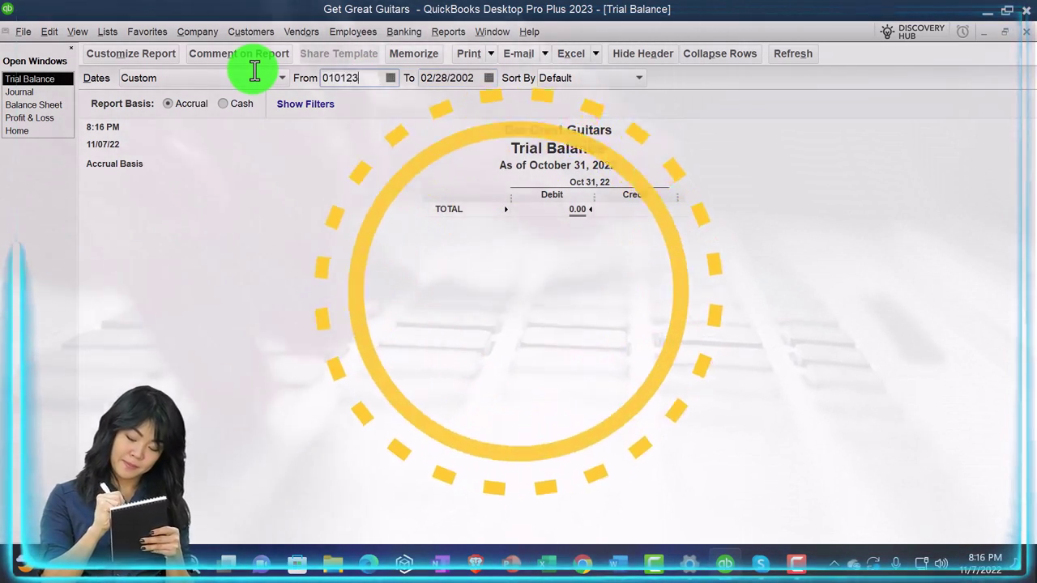
{"action": "key", "text": "Tab"}
{"action": "type", "text": "02/28/2023"}
{"action": "key", "text": "Tab"}
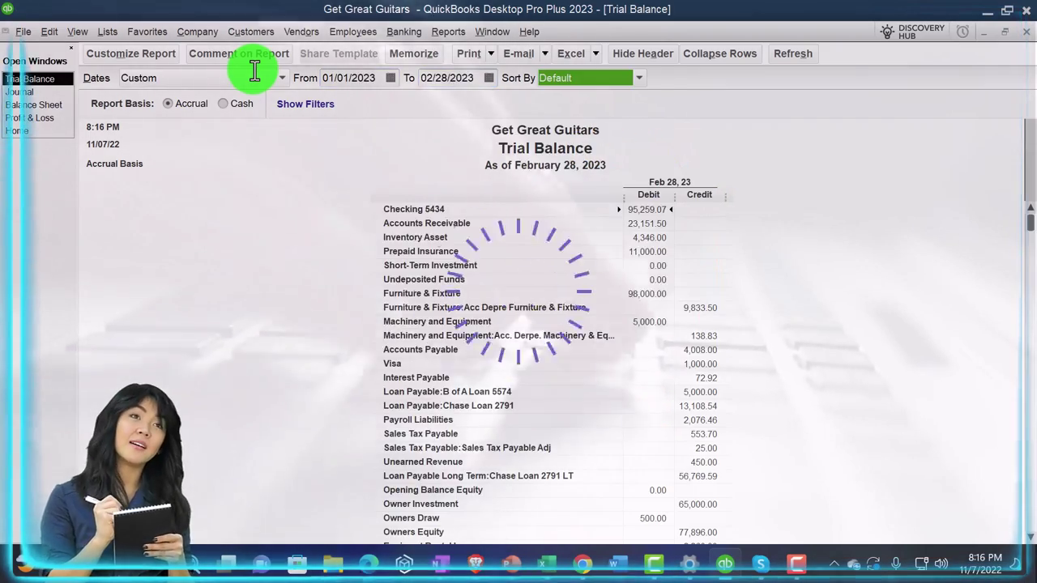
Step: Set the Trial Balance column label font to size 16 and apply it to all related report fonts
{"action": "left_click", "coordinate": [145, 51]}
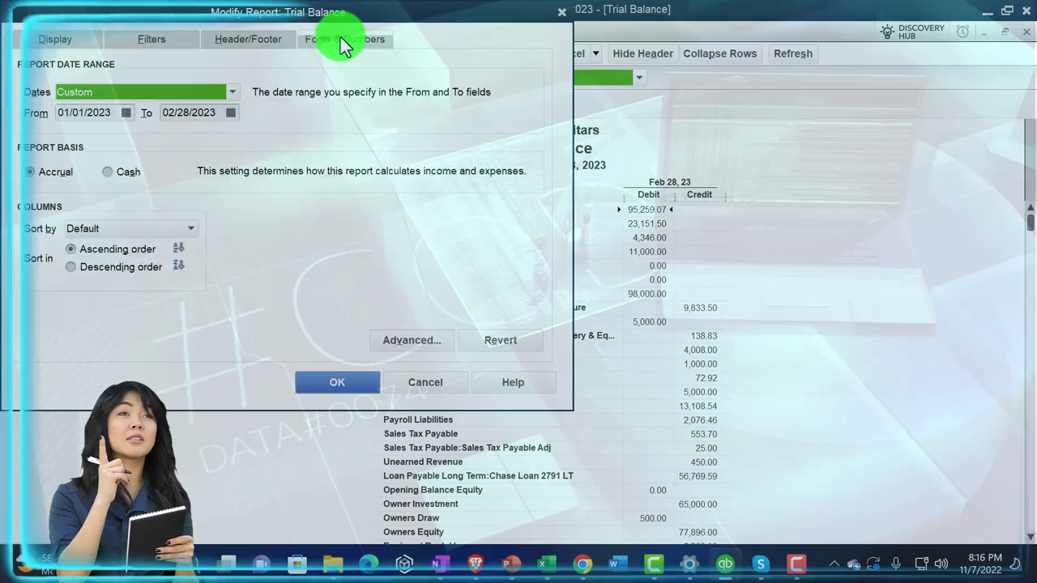
{"action": "left_click", "coordinate": [342, 39]}
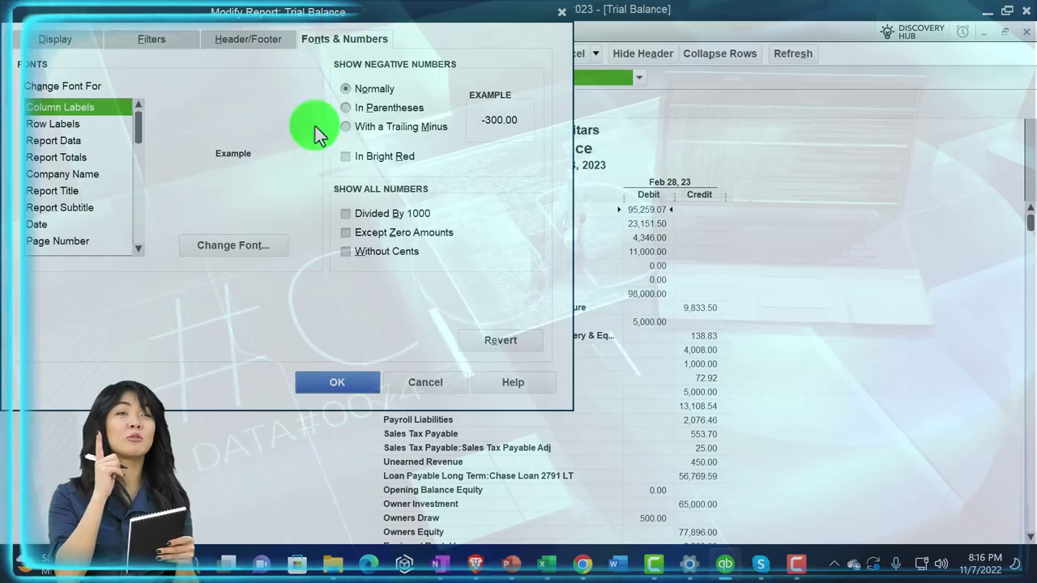
{"action": "left_click", "coordinate": [275, 248]}
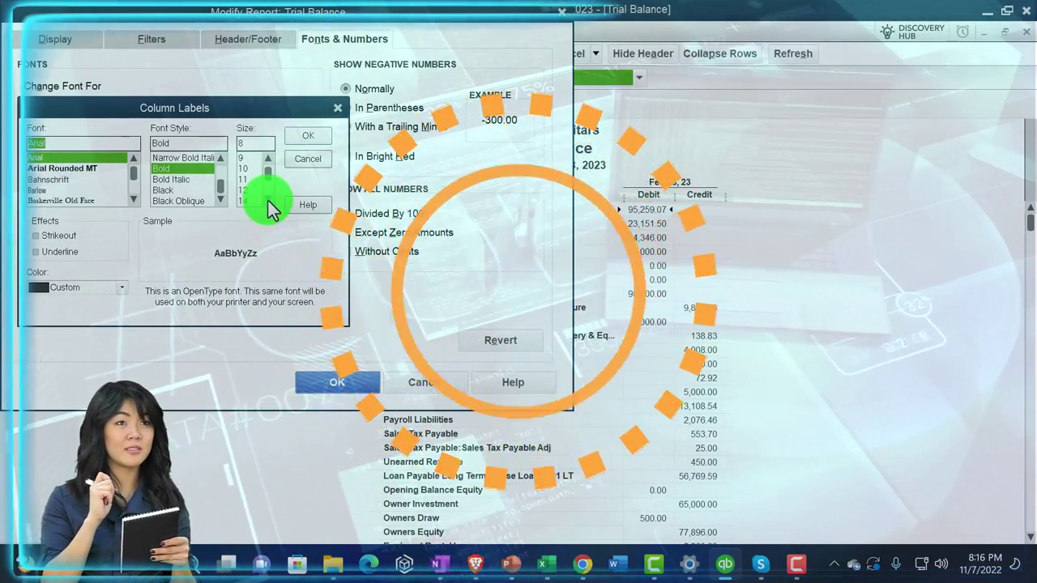
{"action": "left_click", "coordinate": [268, 199]}
{"action": "left_click", "coordinate": [268, 199]}
{"action": "left_click", "coordinate": [246, 200]}
{"action": "left_click", "coordinate": [316, 138]}
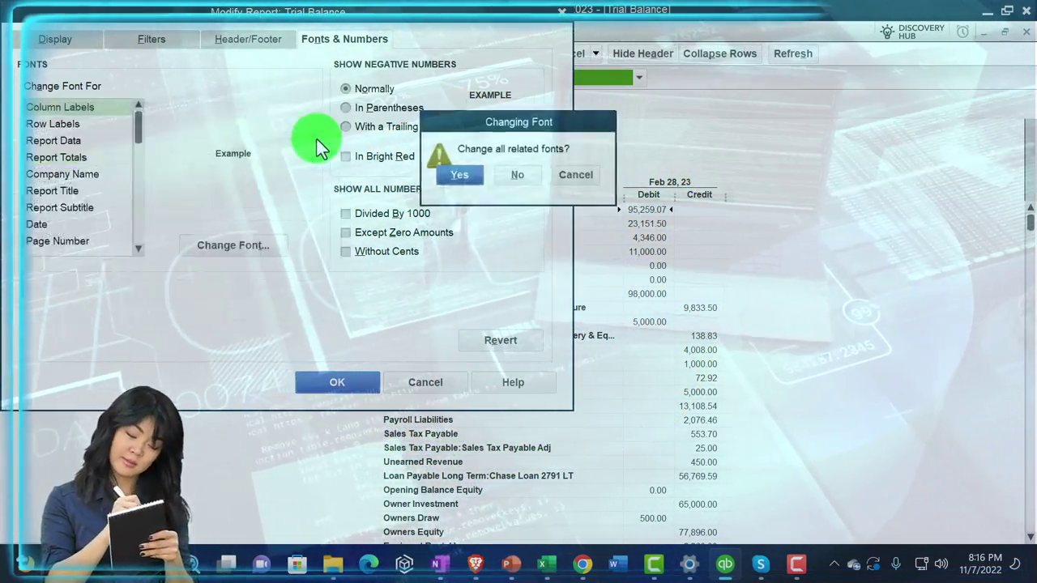
{"action": "left_click", "coordinate": [441, 170]}
{"action": "left_click", "coordinate": [359, 387]}
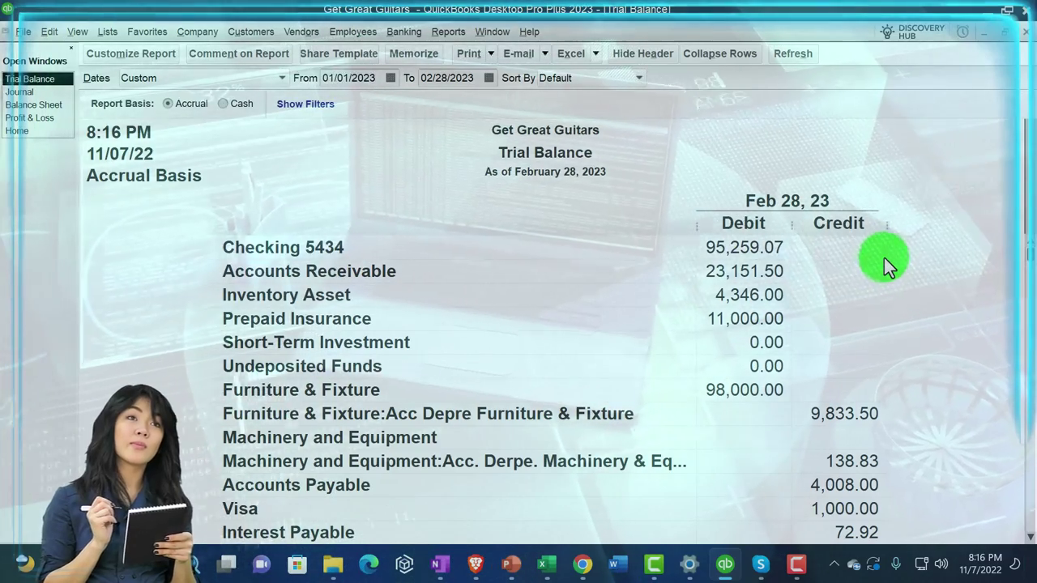
{"action": "scroll", "coordinate": [884, 258], "scroll_direction": "down", "scroll_amount": 3}
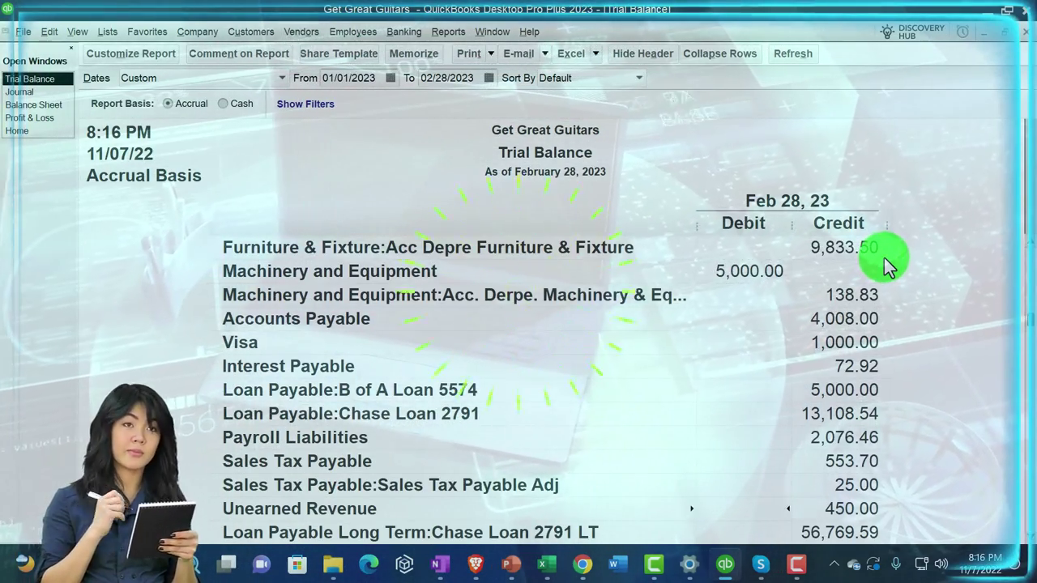
{"action": "scroll", "coordinate": [884, 257], "scroll_direction": "down", "scroll_amount": 3}
{"action": "scroll", "coordinate": [884, 257], "scroll_direction": "down", "scroll_amount": 3}
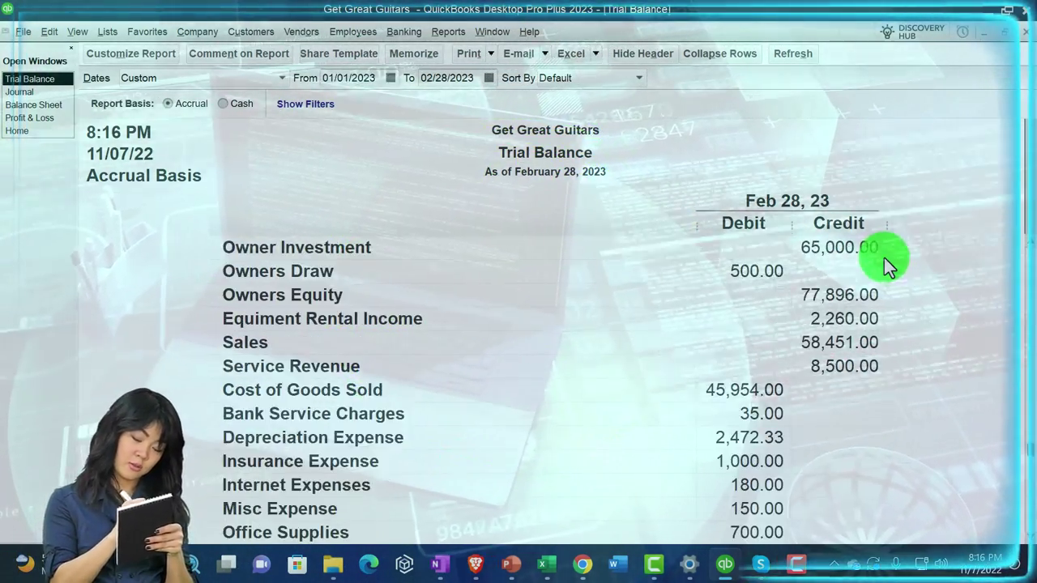
{"action": "scroll", "coordinate": [884, 257], "scroll_direction": "down", "scroll_amount": 3}
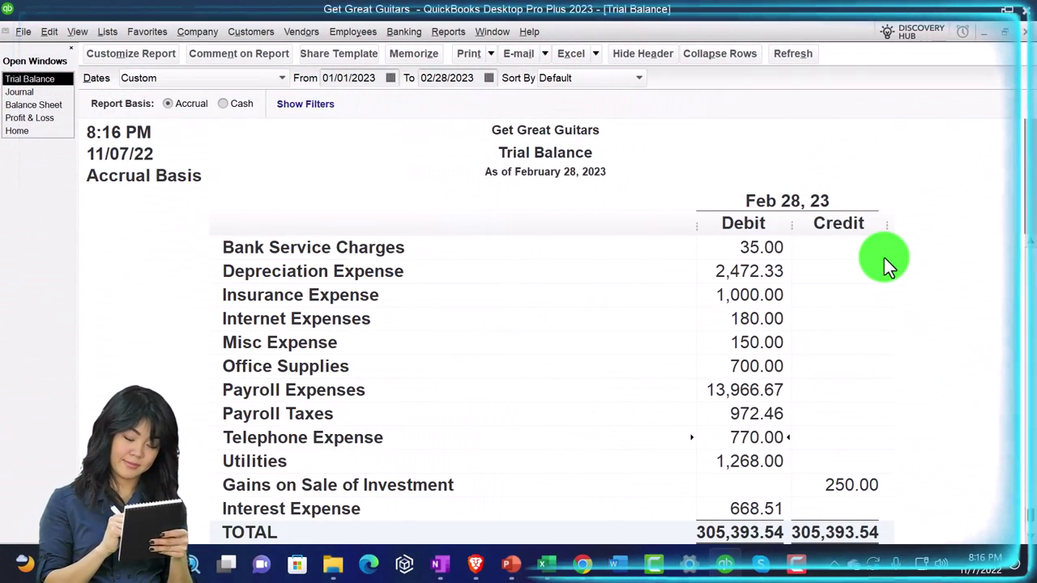
{"action": "scroll", "coordinate": [884, 257], "scroll_direction": "down", "scroll_amount": 1}
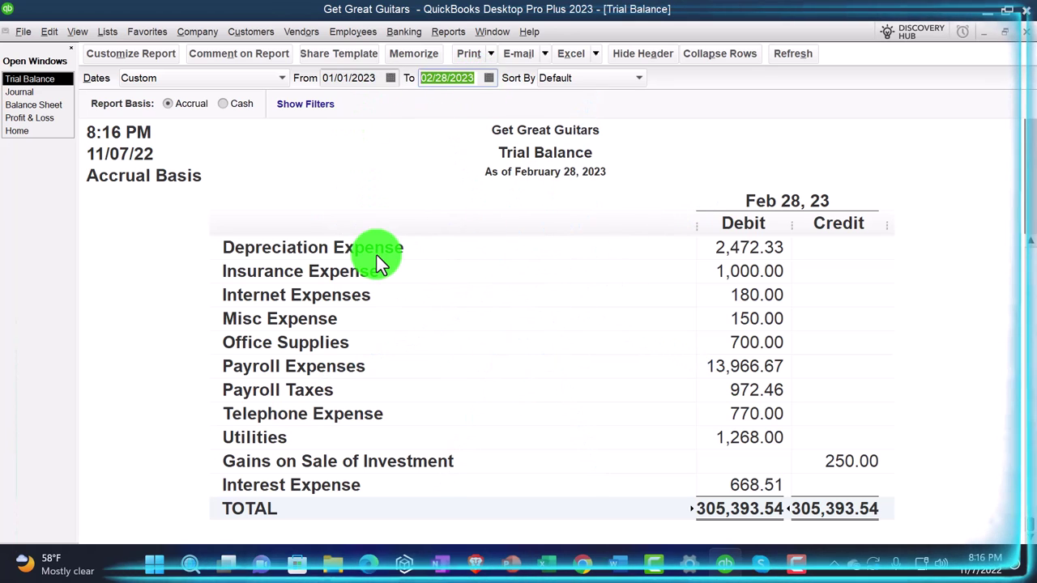
Step: Change the Trial Balance end date to 03/31/2023 and refresh the report
{"action": "type", "text": "03/31/2023"}
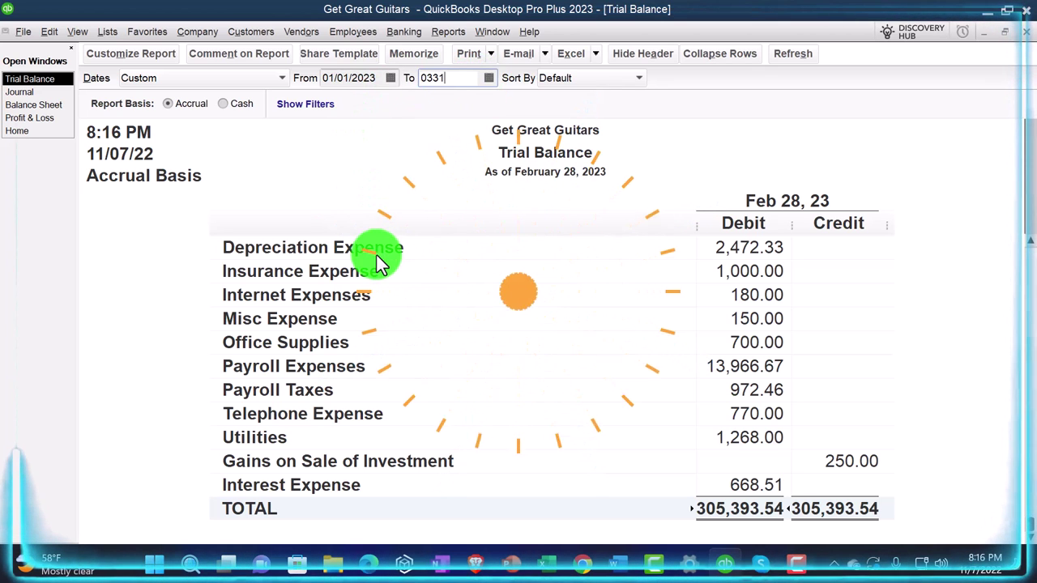
{"action": "key", "text": "Tab"}
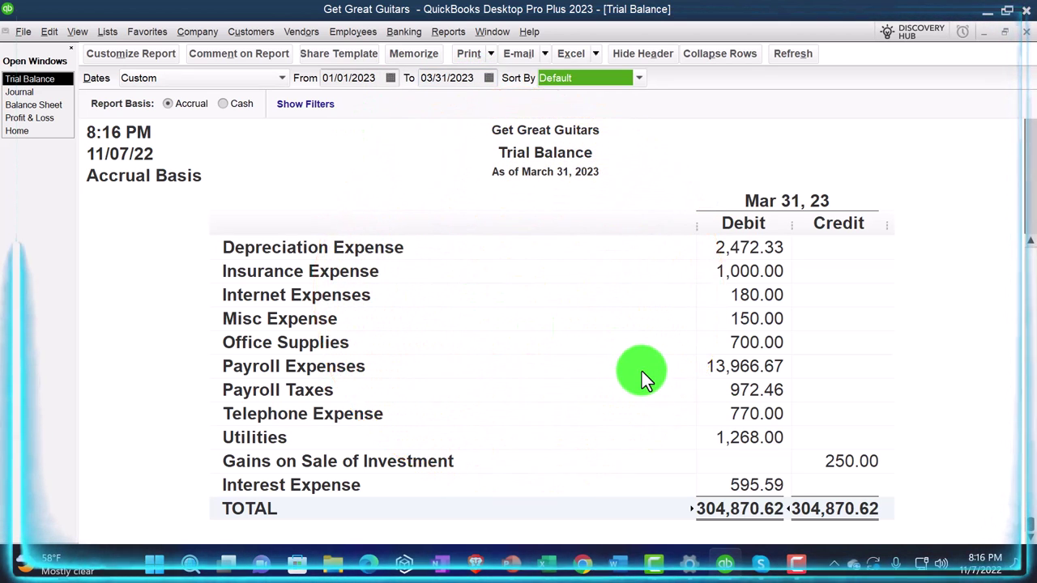
{"action": "scroll", "coordinate": [642, 371], "scroll_direction": "up", "scroll_amount": 8}
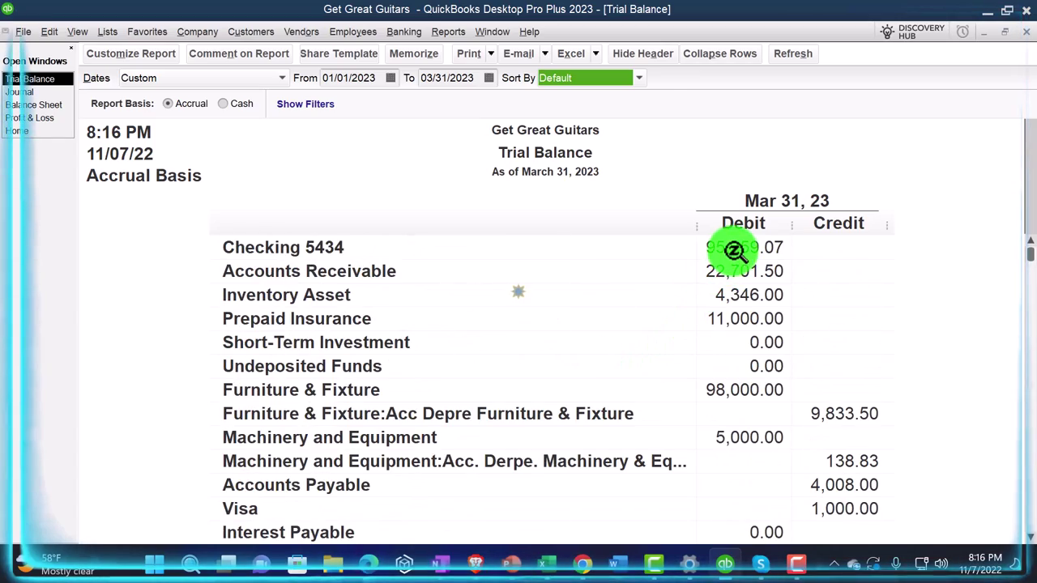
Step: Review the rows down to the total, confirming Chase Loan 2791 at 69,878.13 and 304,870.62 overall
{"action": "key", "text": "Down"}
{"action": "key", "text": "Down"}
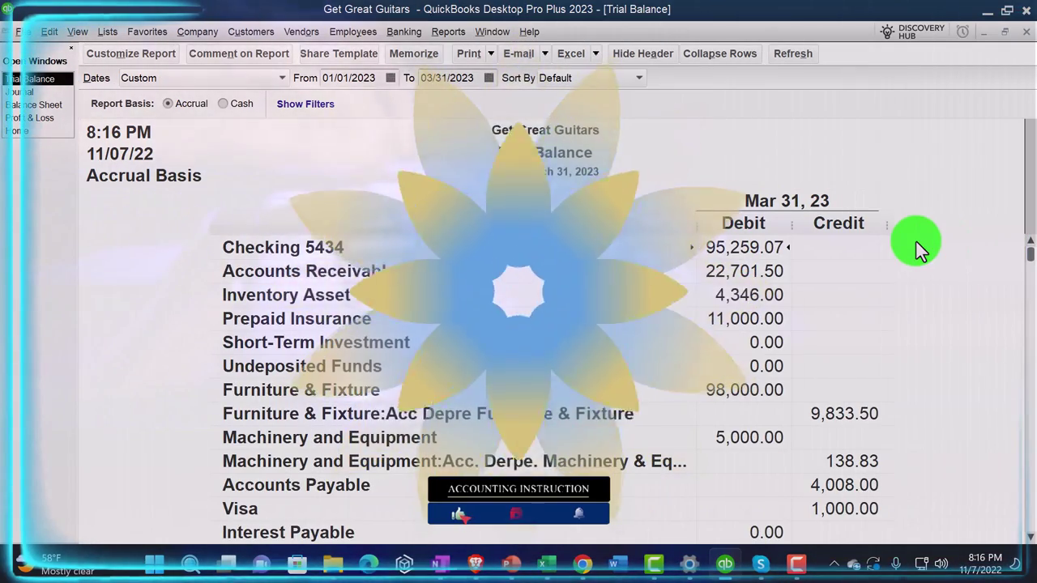
{"action": "key", "text": "Down"}
{"action": "key", "text": "Down"}
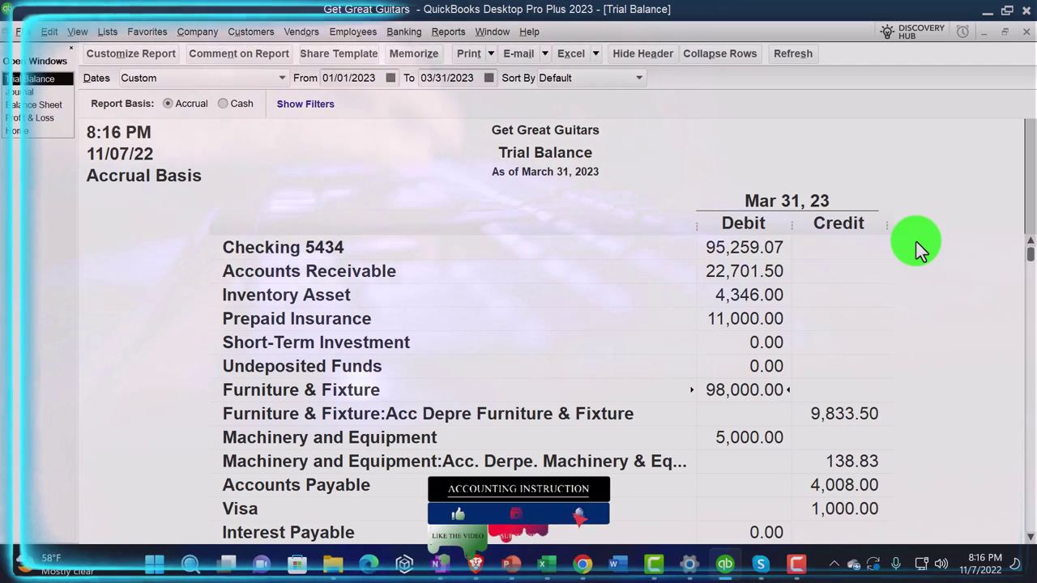
{"action": "key", "text": "Down"}
{"action": "key", "text": "Down"}
{"action": "key", "text": "Down"}
{"action": "key", "text": "Down"}
{"action": "key", "text": "Down"}
{"action": "key", "text": "Down"}
{"action": "key", "text": "Down"}
{"action": "key", "text": "Down"}
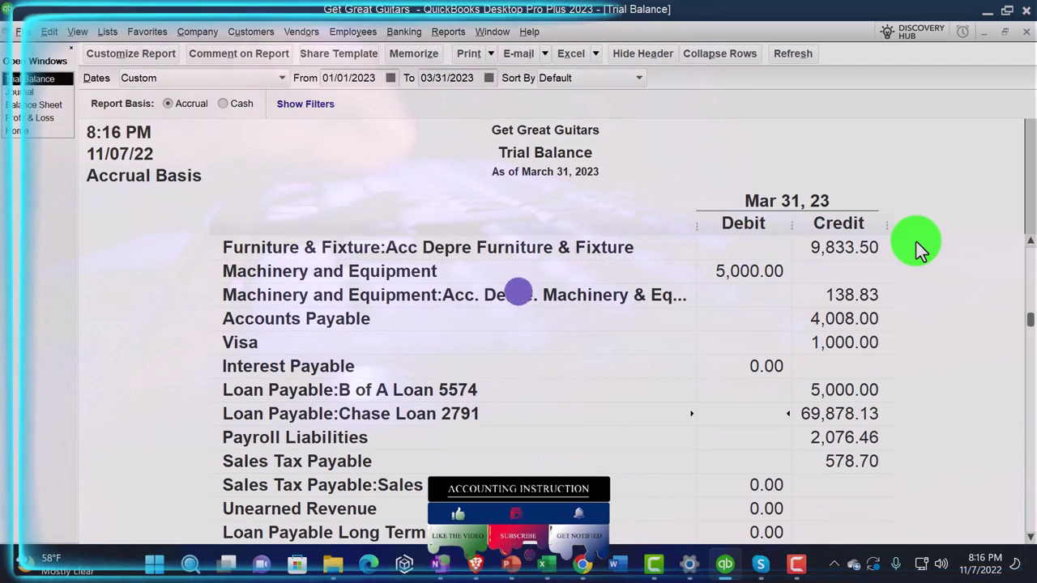
{"action": "key", "text": "Down"}
{"action": "key", "text": "Down"}
{"action": "key", "text": "Down"}
{"action": "key", "text": "Down"}
{"action": "key", "text": "Down"}
{"action": "key", "text": "Down"}
{"action": "key", "text": "Down"}
{"action": "key", "text": "Down"}
{"action": "key", "text": "Down"}
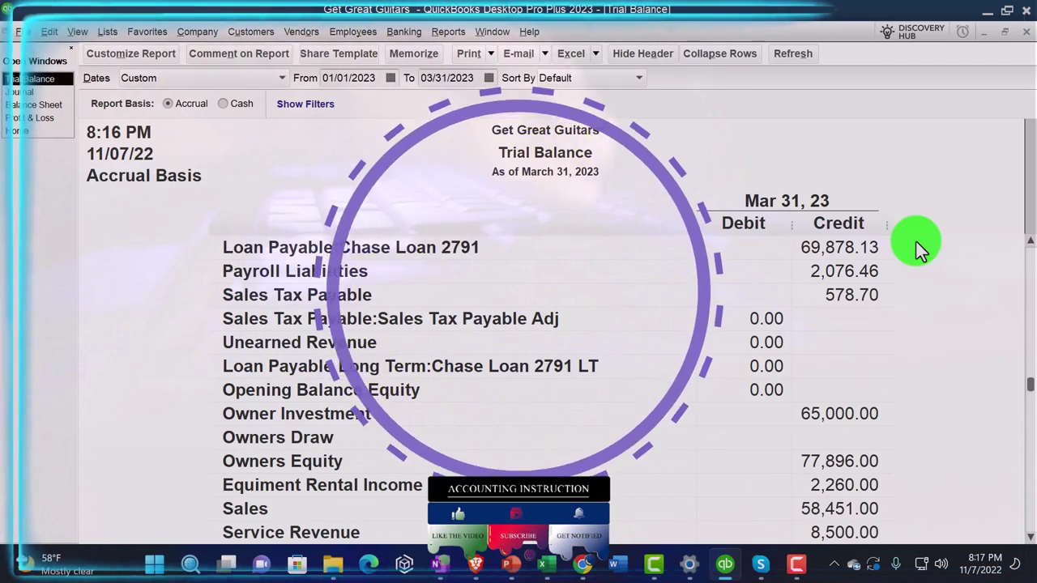
{"action": "key", "text": "Down"}
{"action": "key", "text": "Down"}
{"action": "key", "text": "Down"}
{"action": "key", "text": "Down"}
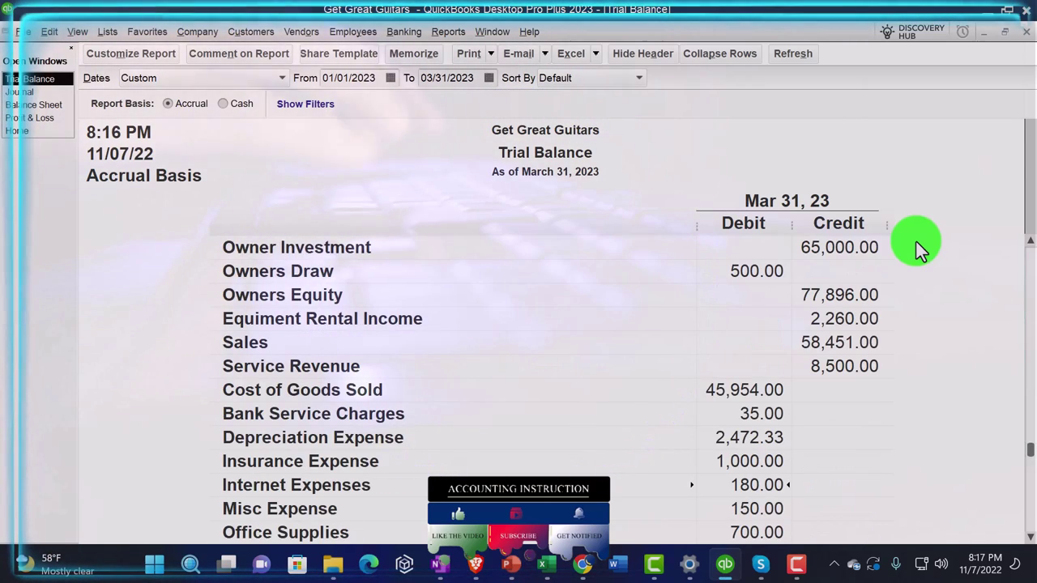
{"action": "key", "text": "Down"}
{"action": "key", "text": "Down"}
{"action": "key", "text": "Down"}
{"action": "key", "text": "Down"}
{"action": "key", "text": "Down"}
{"action": "key", "text": "Down"}
{"action": "key", "text": "Down"}
{"action": "key", "text": "Down"}
{"action": "key", "text": "Down"}
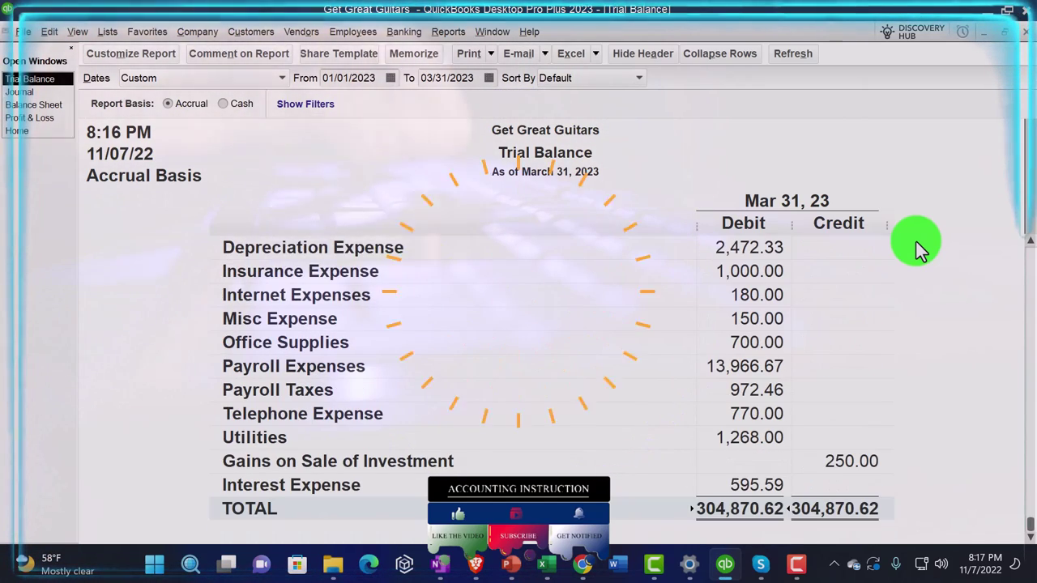